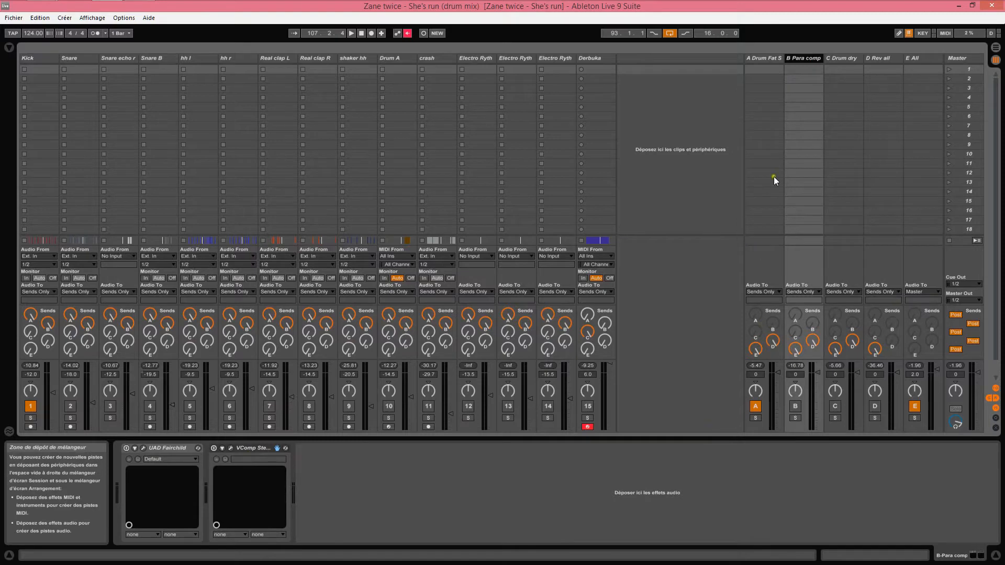
Step: Look over the C Drum dry and D Rev all return tracks, and rename return track E as All
left_click(844, 59)
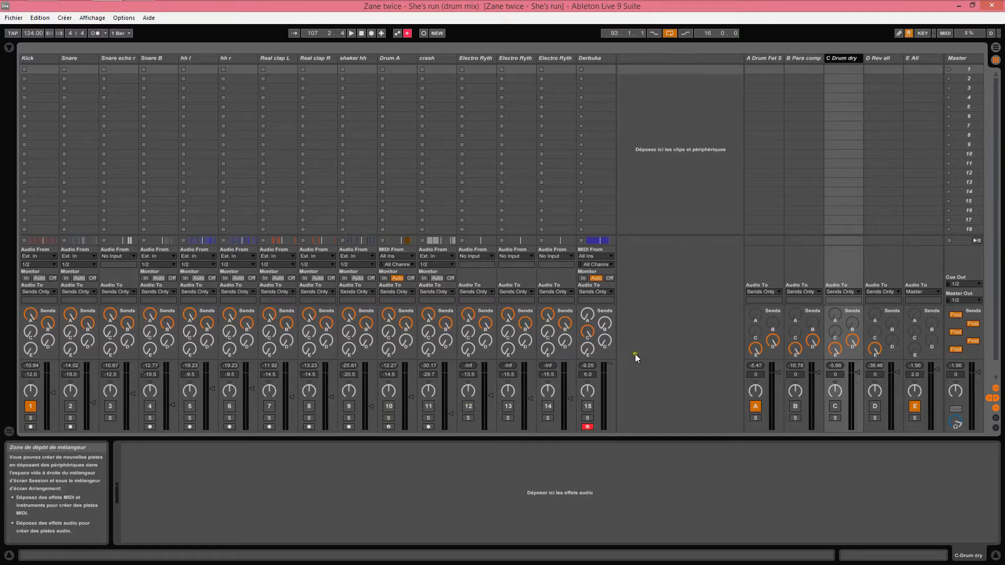
left_click(879, 58)
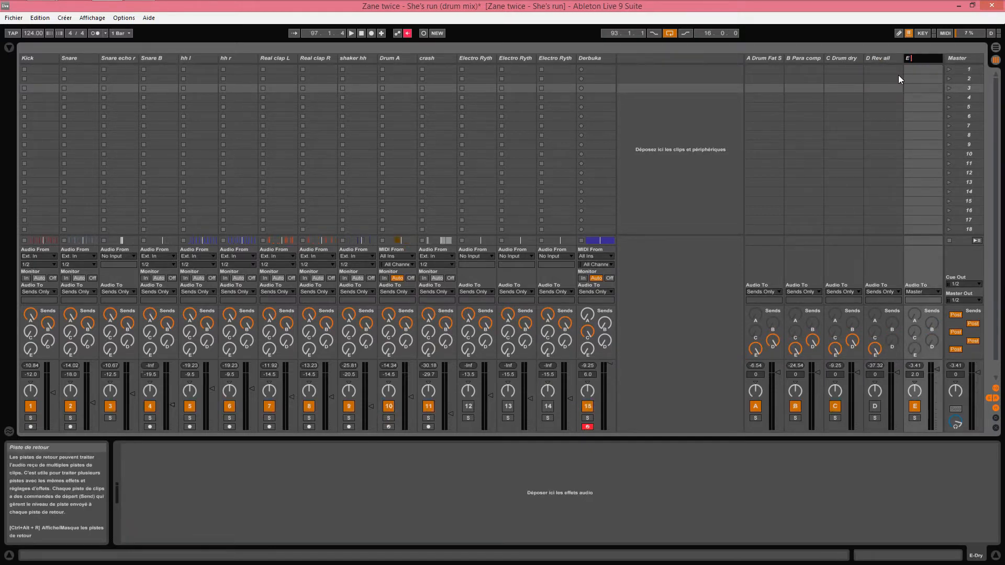
type("All")
key("Return")
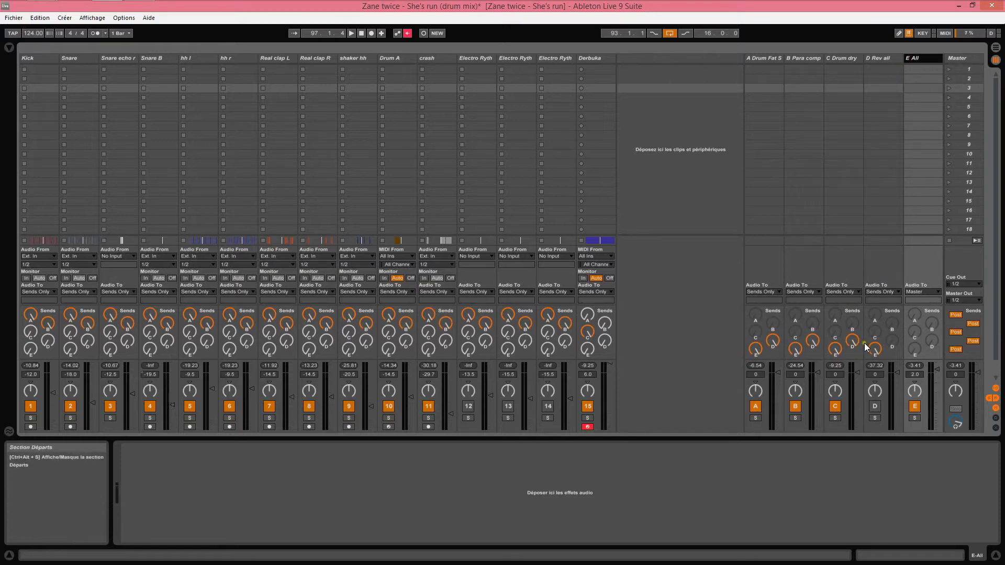
Step: Show the reverb devices on the D Rev all return track, including UAD RealVerb-Pro, and select the E All return
left_click(886, 58)
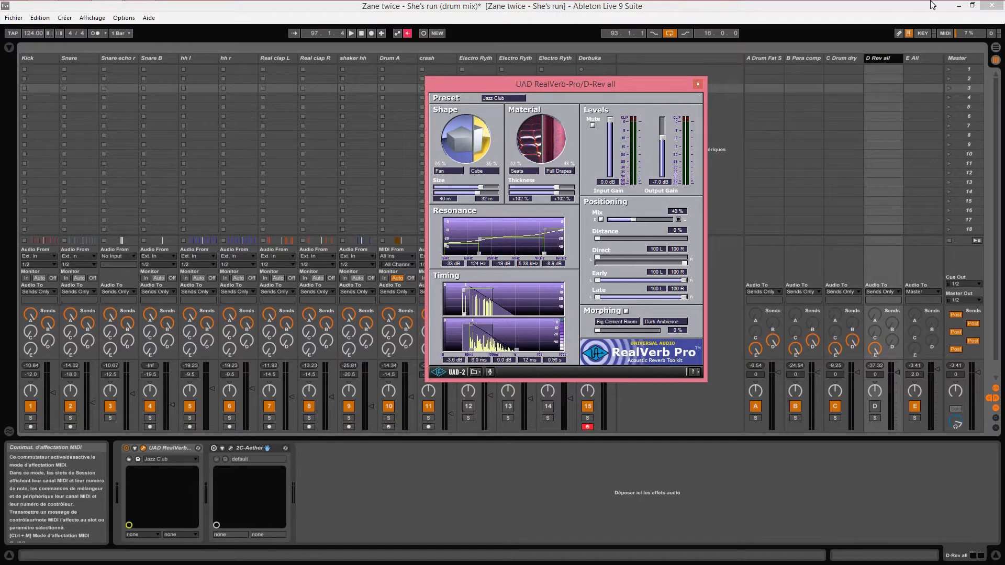
left_click(925, 56)
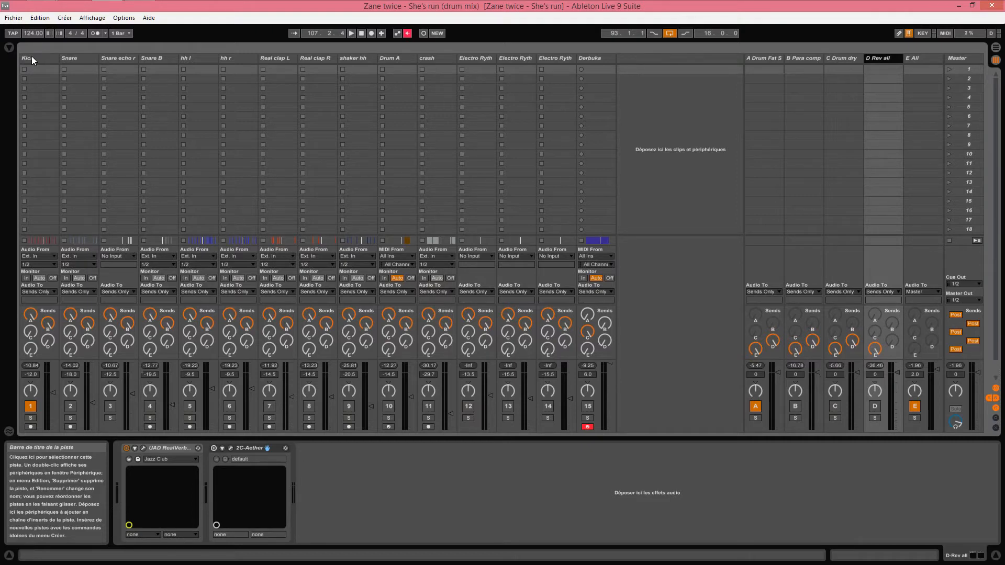
Step: Inspect the Kick track's PAZ Analyzer, UAD Neve 1073 and UAD Cambridge plug-ins, and play the kick on its own
left_click(32, 55)
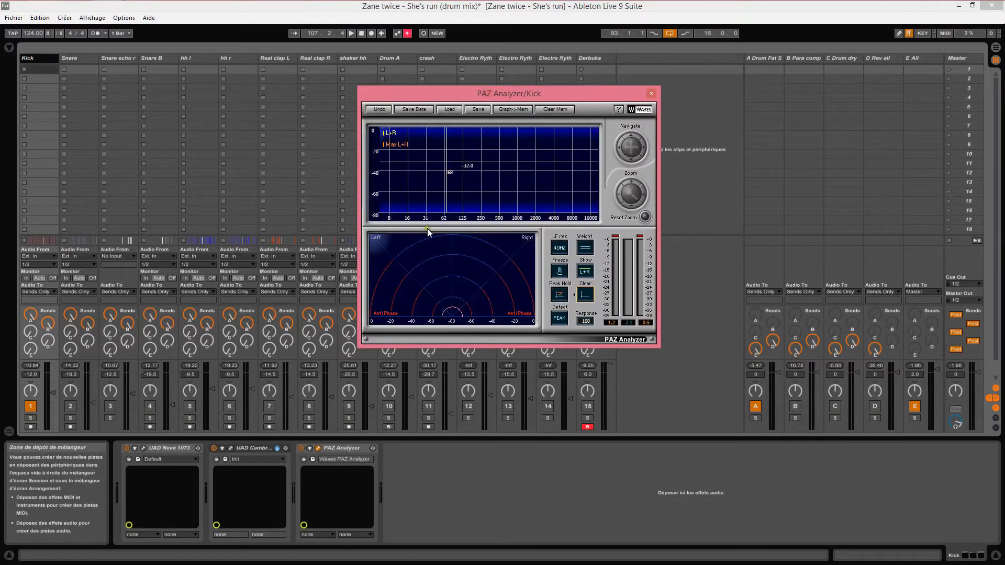
left_click(143, 447)
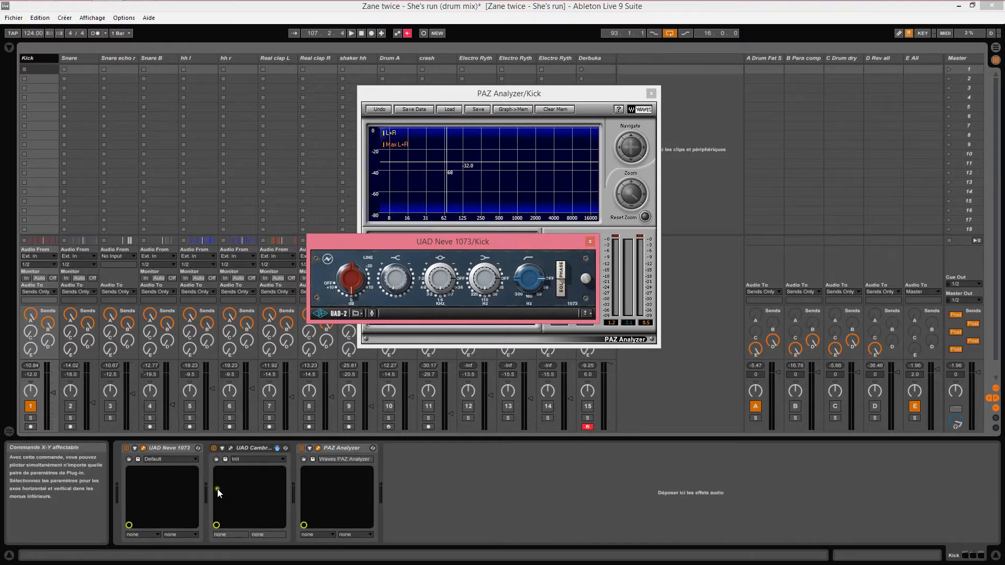
left_click(230, 448)
left_click_drag(743, 126, 536, 238)
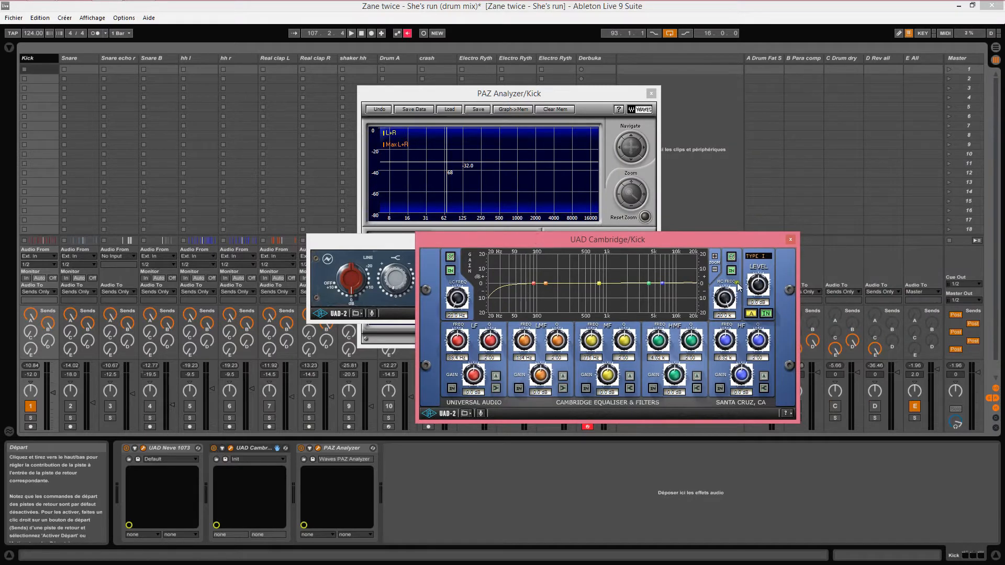
left_click(790, 239)
key("space")
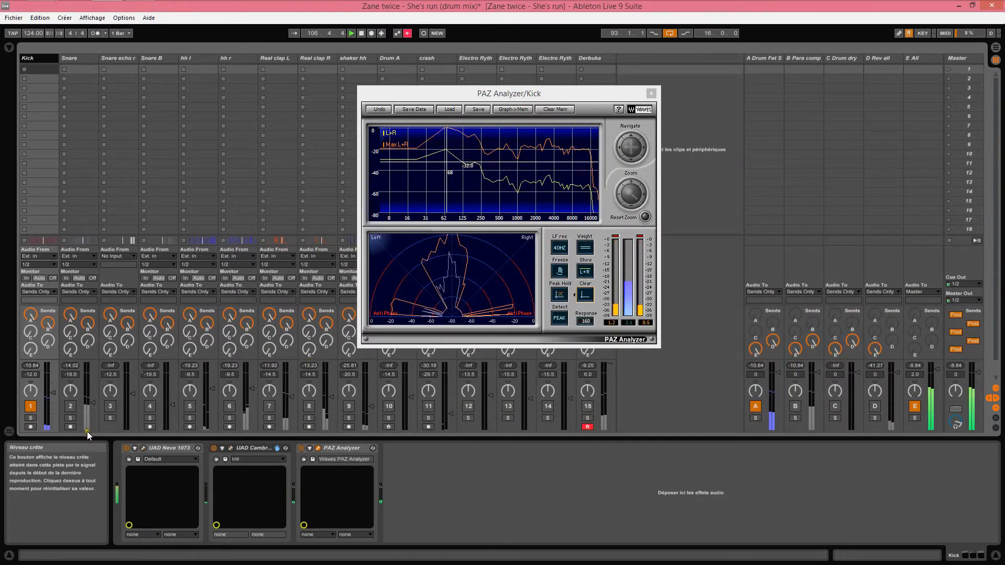
Step: Activate the Snare track and inspect its S1-Imager, bx_control V2 and UAD Neve 1073 plug-ins
left_click(70, 407)
left_click(77, 69)
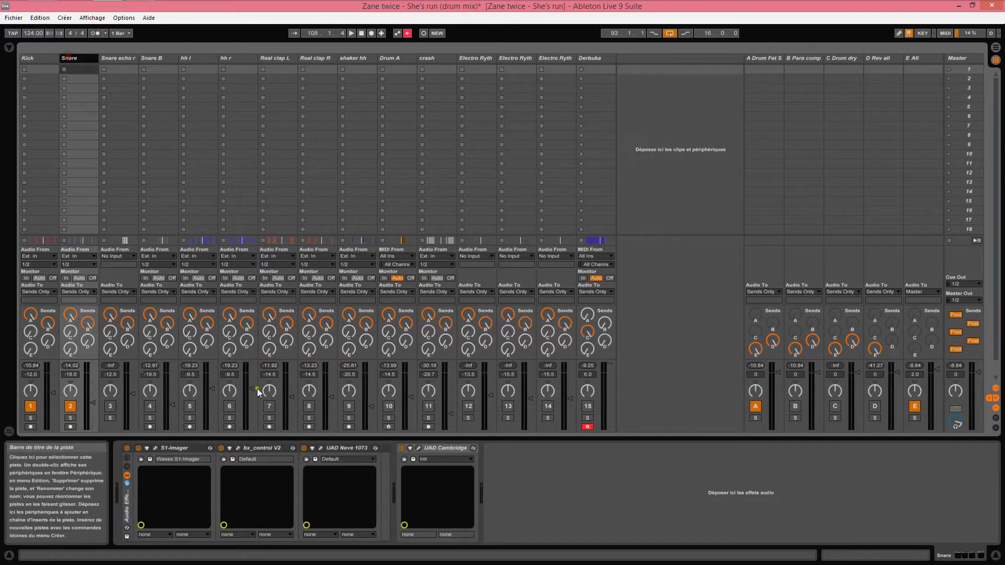
left_click(156, 449)
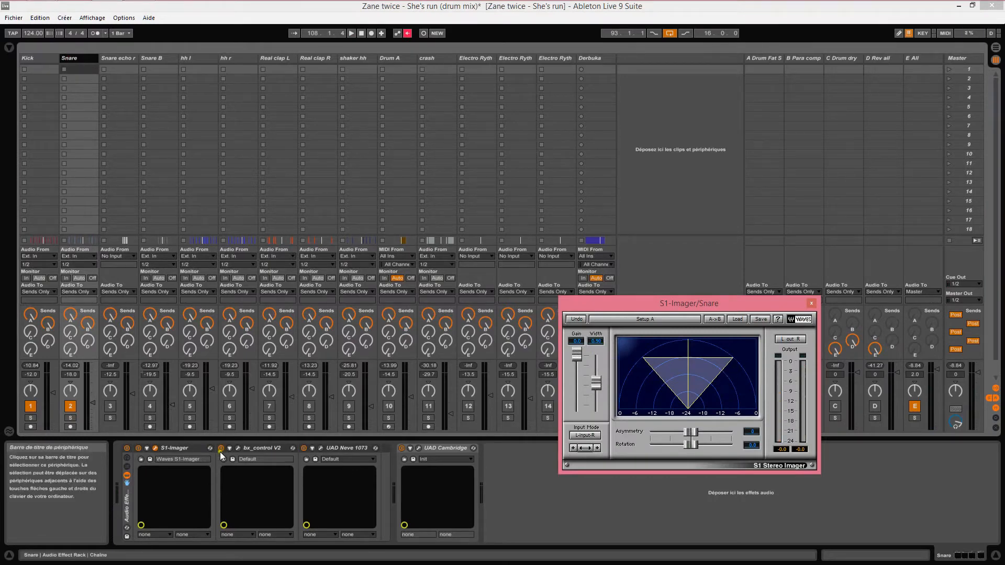
left_click(238, 448)
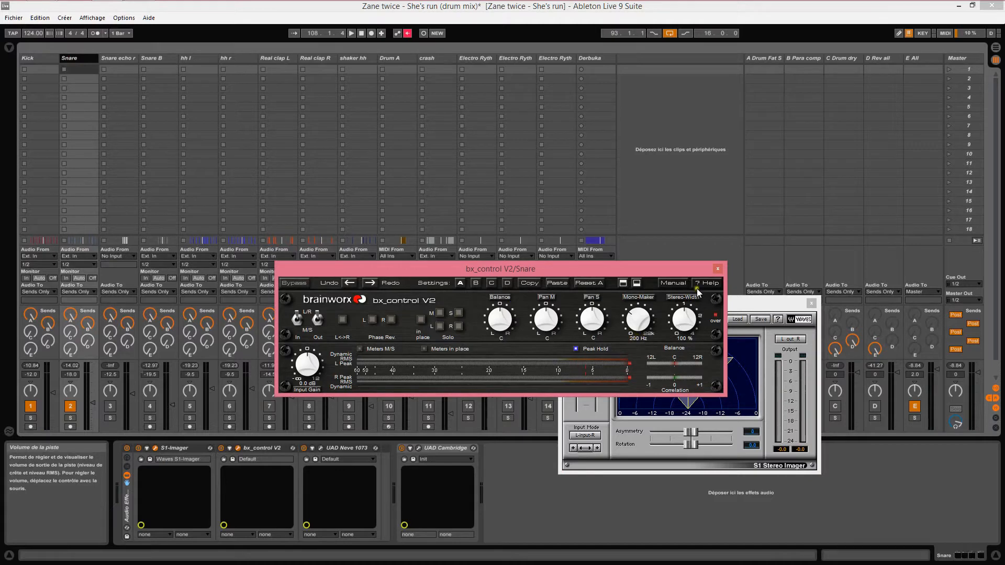
left_click(717, 269)
left_click(320, 448)
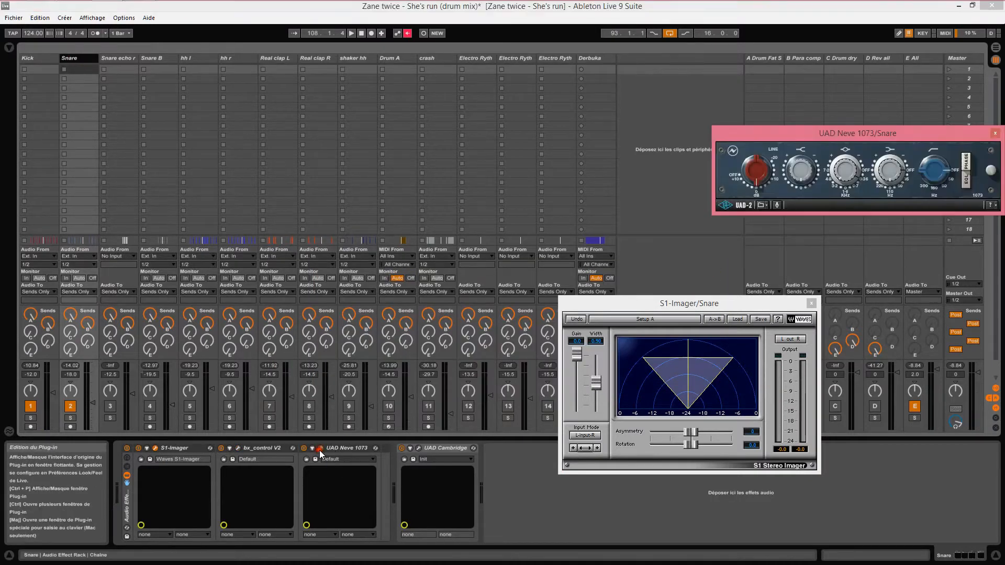
left_click_drag(852, 140, 637, 152)
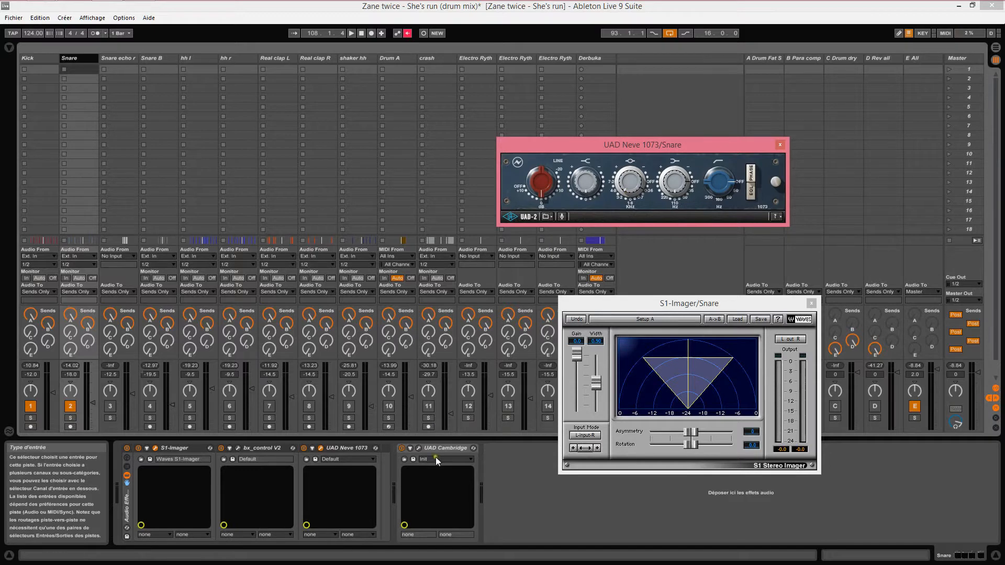
Step: Compare the snare with its audio effect rack bypassed and enabled during playback
left_click(130, 452)
key("space")
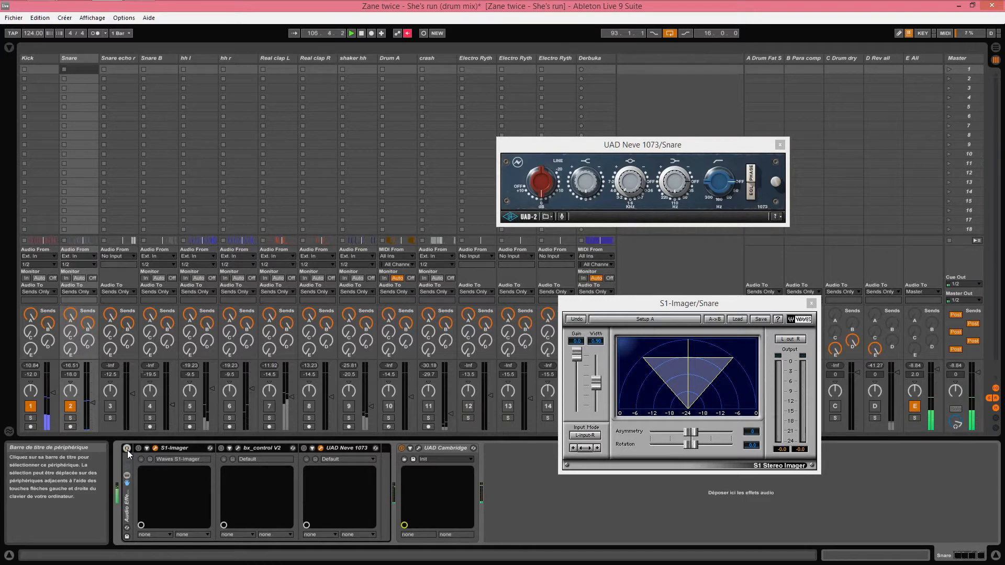
left_click(126, 448)
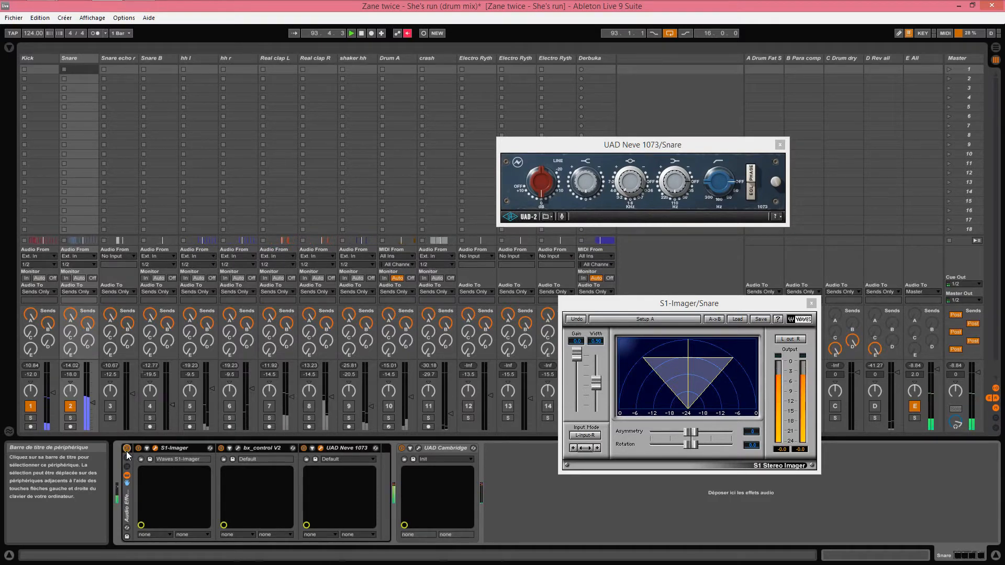
key("space")
Step: Activate the Snare echo rec track, inspect its S1-Imager, bx_control V2 and UAD Neve 1073, and close the plug-in windows
left_click(110, 407)
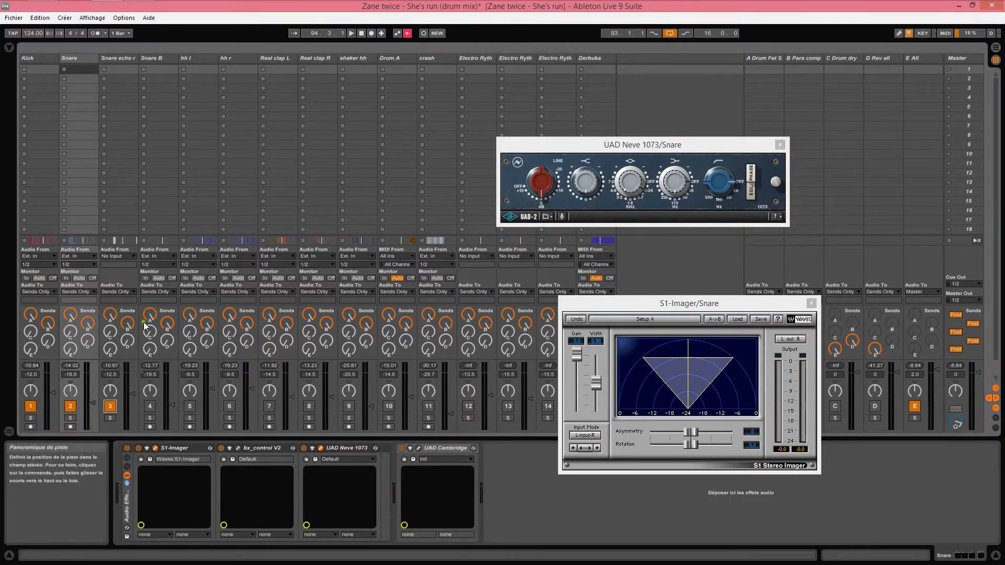
left_click(129, 70)
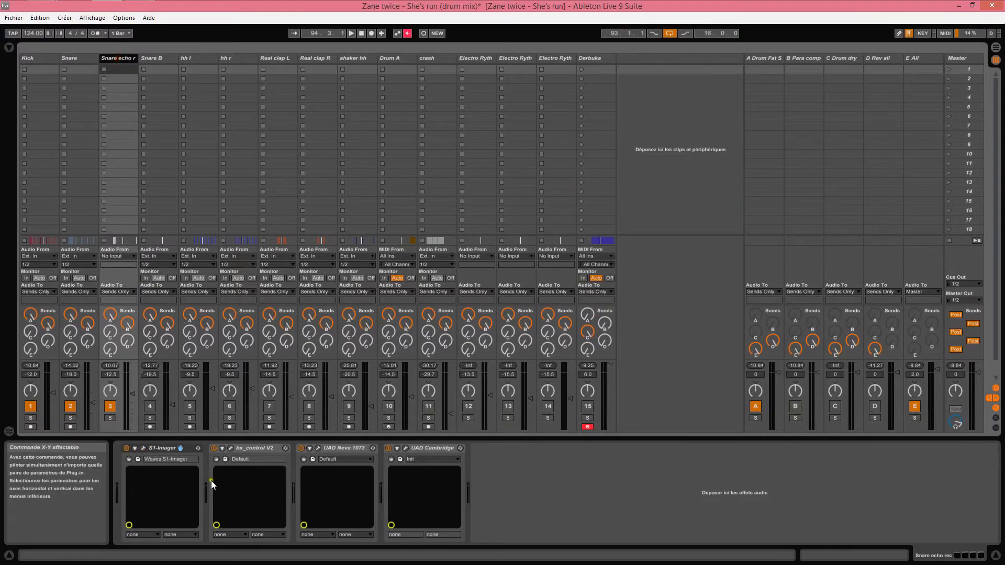
left_click(143, 448)
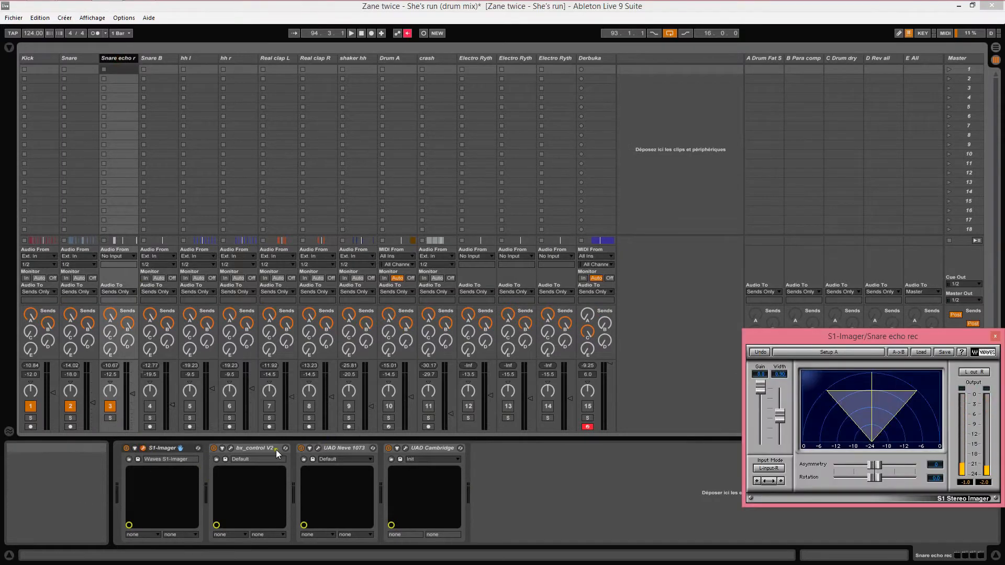
left_click(229, 448)
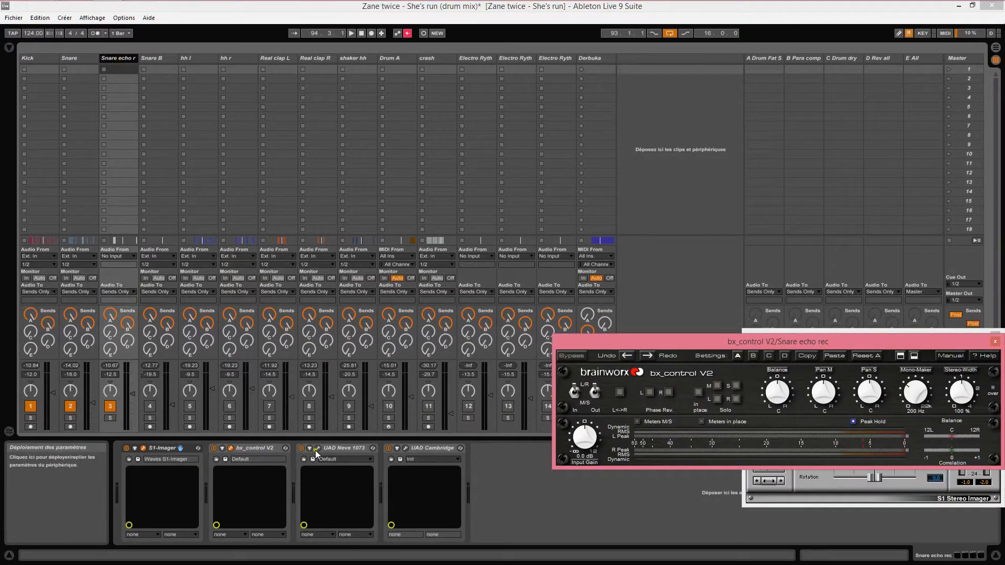
left_click(317, 448)
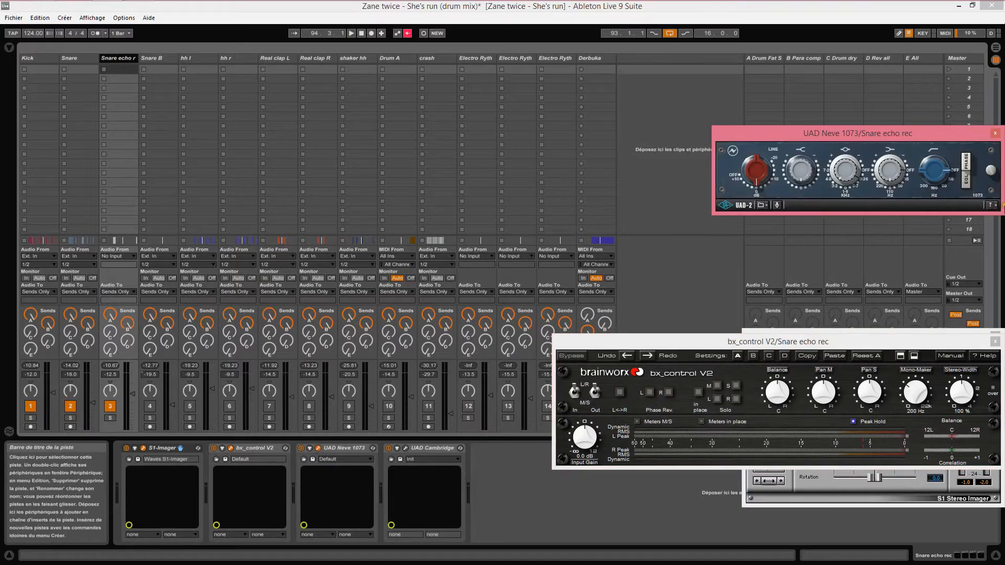
left_click(996, 137)
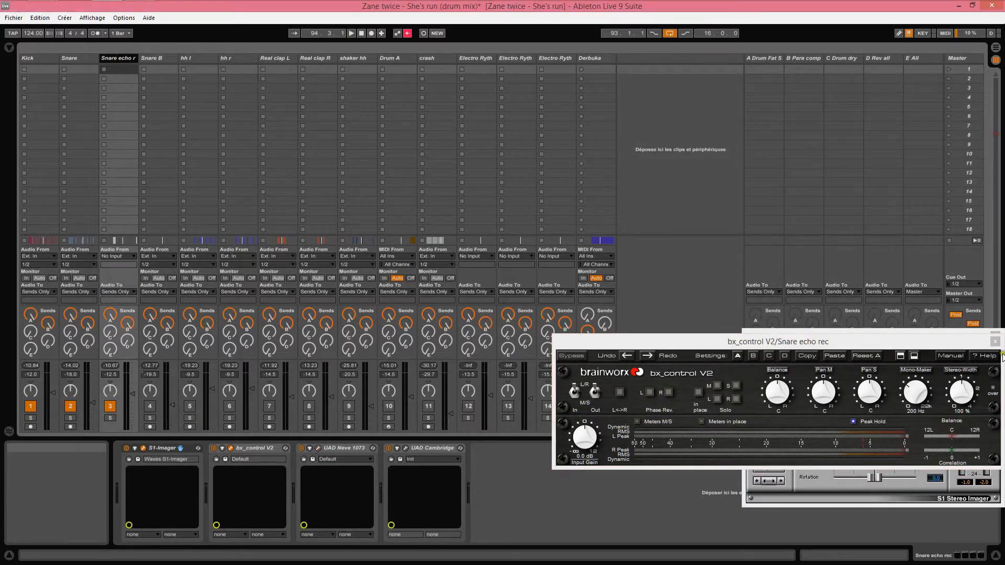
left_click(994, 341)
left_click(995, 332)
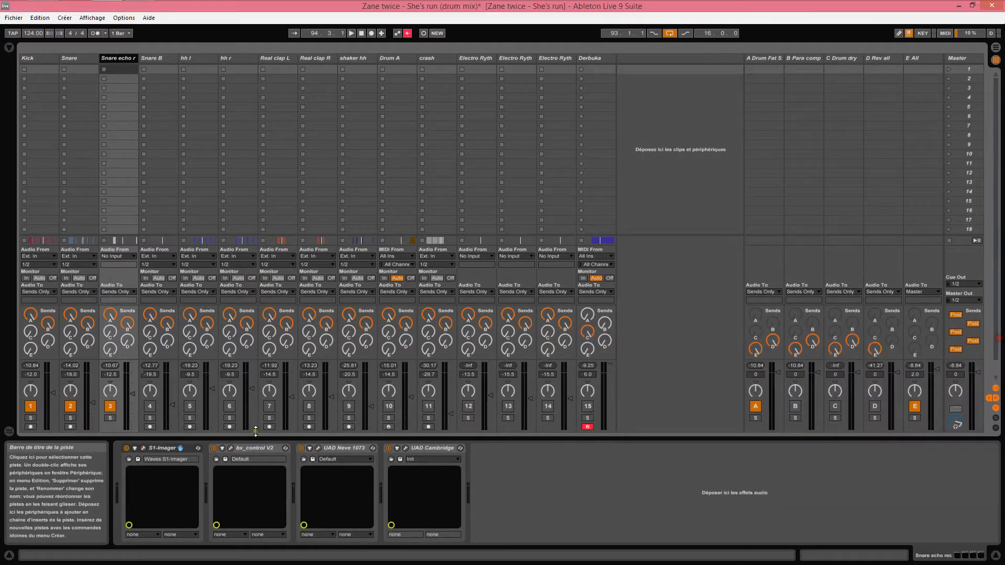
Step: Activate the Snare B track and show its S1-Imager Rotation automation around bars 107 to 109 in the arrangement
left_click(150, 407)
key("Tab")
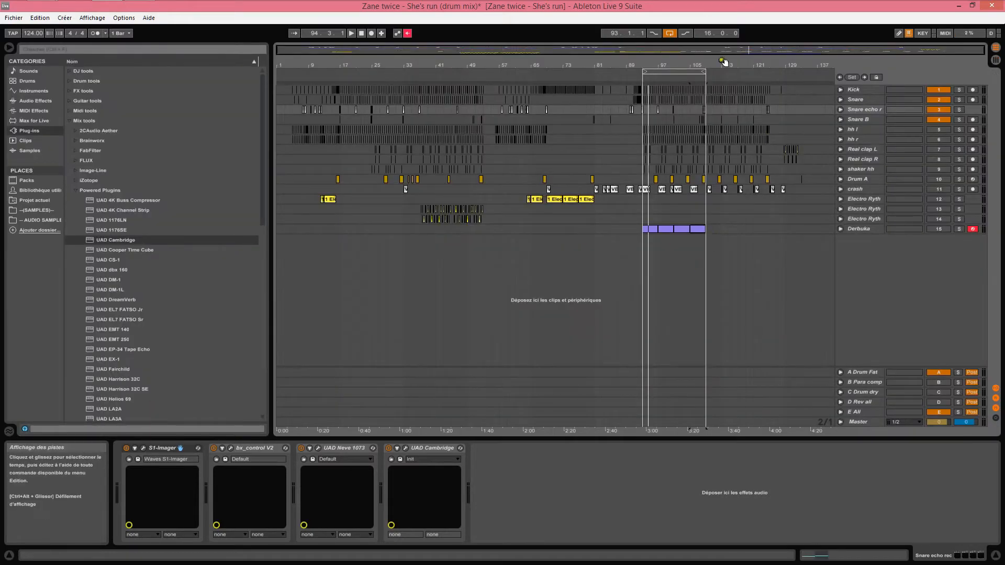
left_click_drag(712, 67, 724, 82)
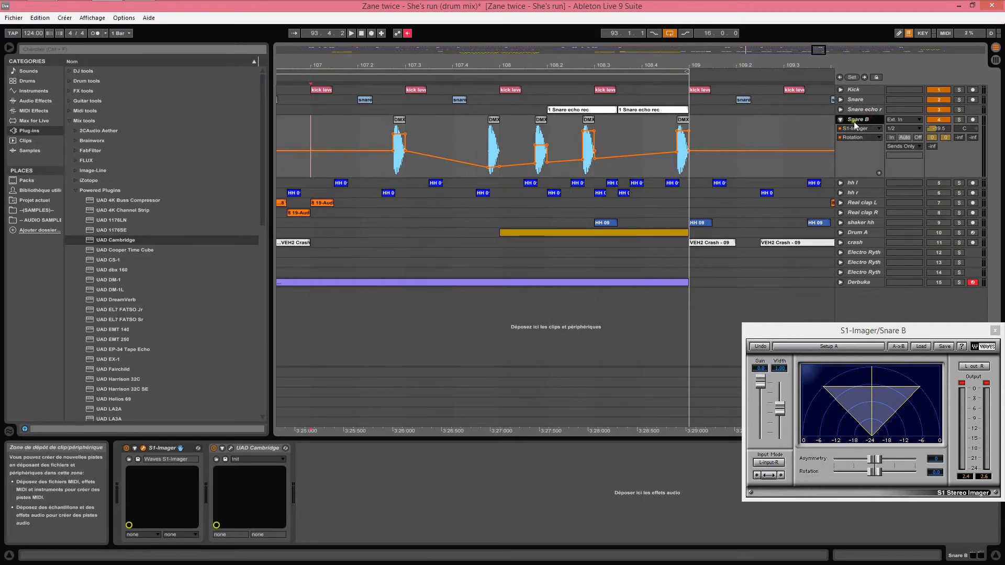
Step: Play the Snare B rotation automation from bar 106.4, and collapse the track
key("space")
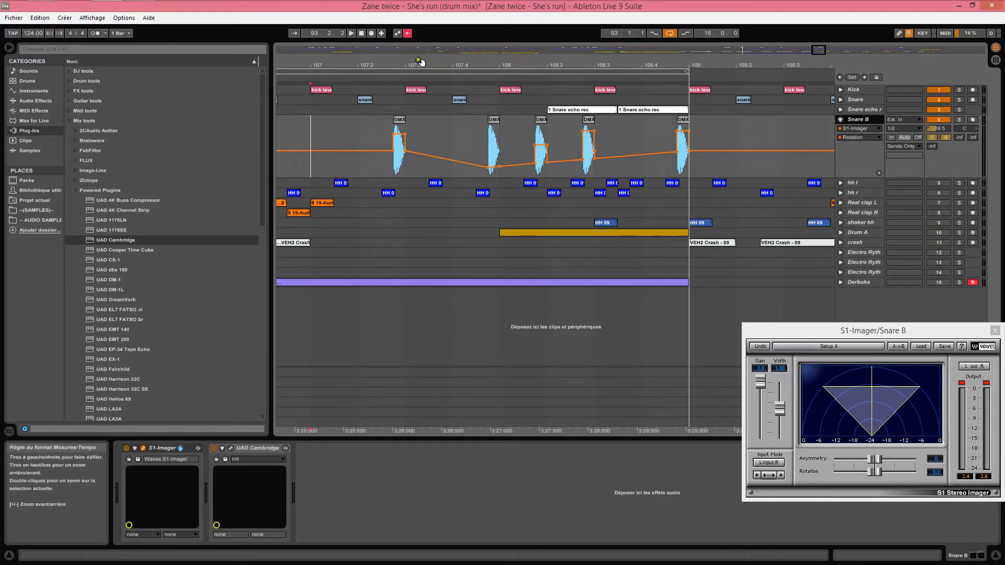
left_click_drag(420, 61, 442, 57)
left_click(402, 172)
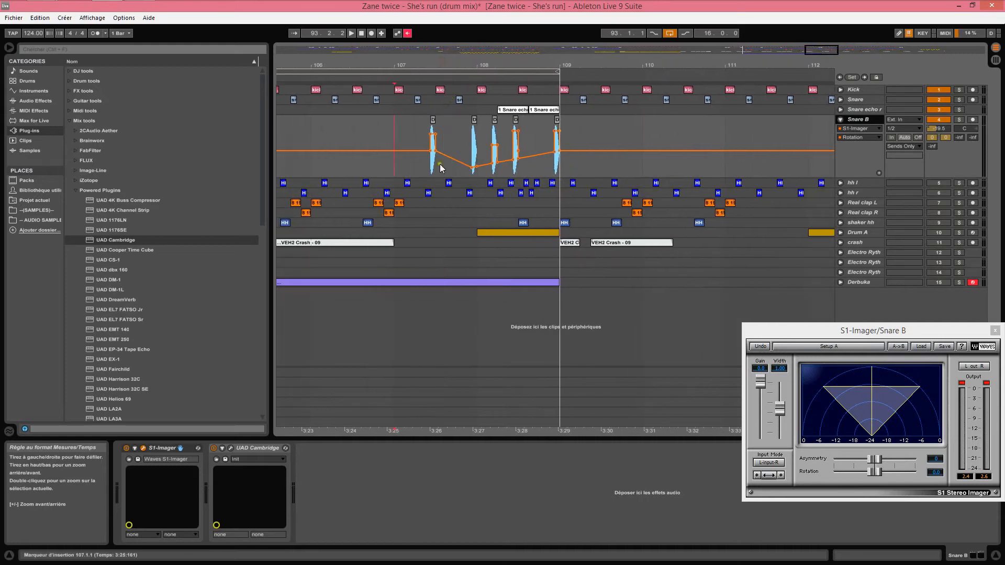
left_click(374, 172)
key("space")
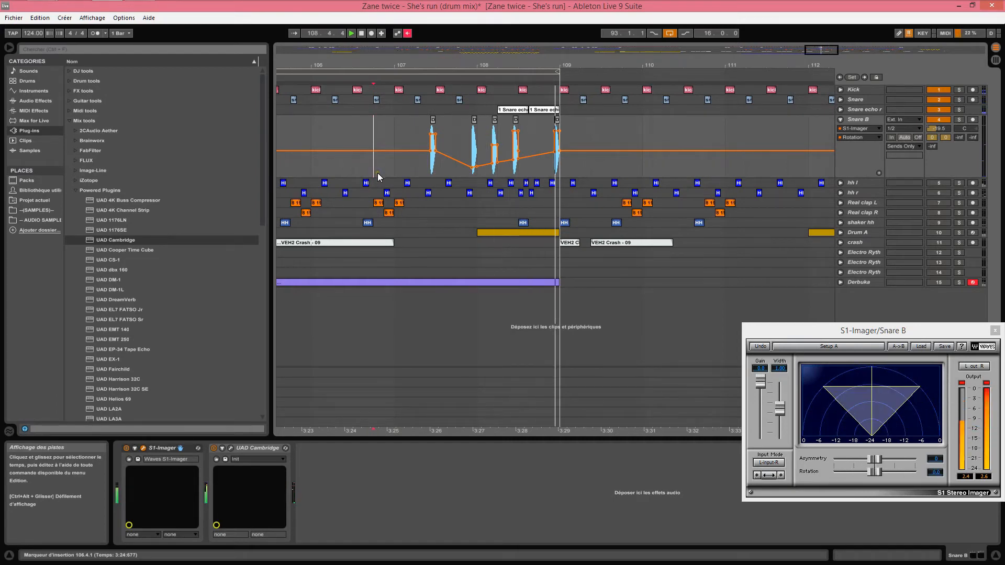
left_click_drag(563, 66, 565, 62)
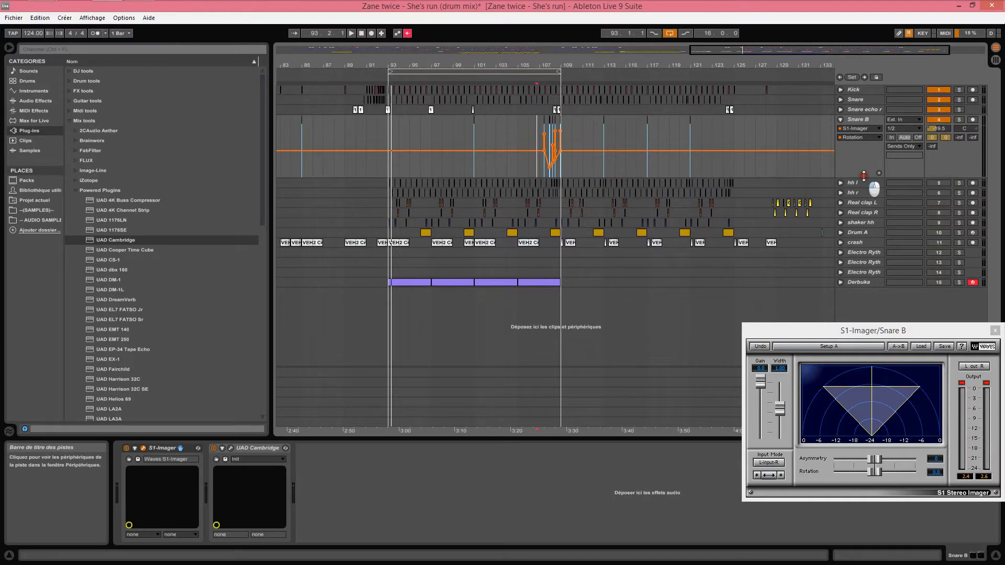
left_click_drag(863, 176, 869, 127)
Step: Inspect the S1-Imager rotation on the hh l and hh r tracks, and play the loop with both hi-hats active
left_click(865, 130)
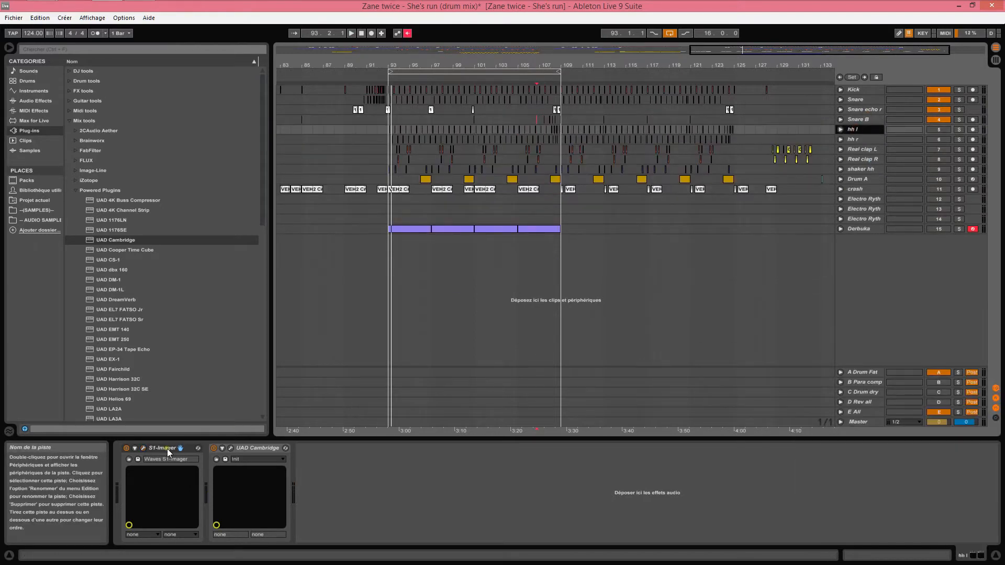
left_click(143, 448)
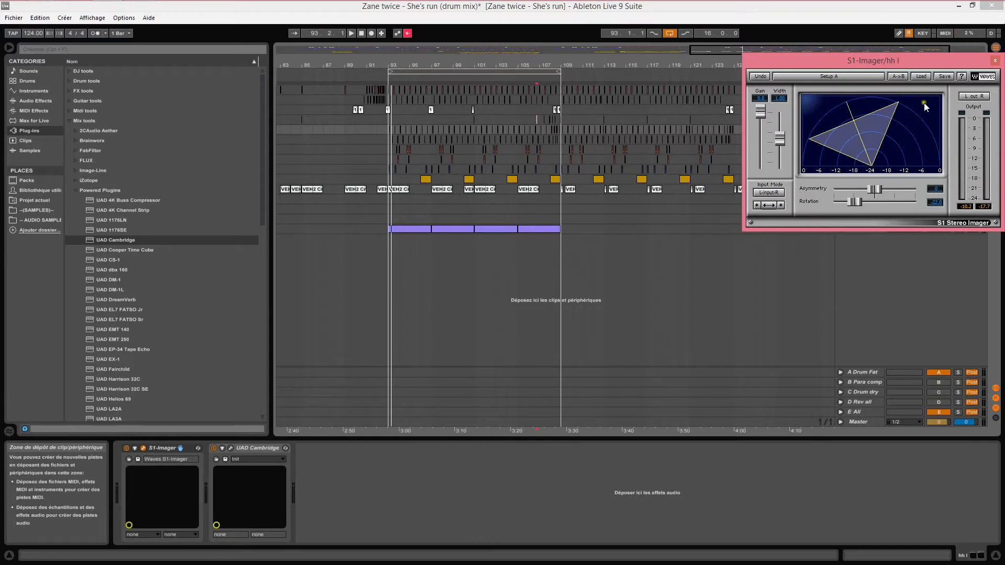
left_click(995, 61)
left_click(864, 139)
left_click(143, 448)
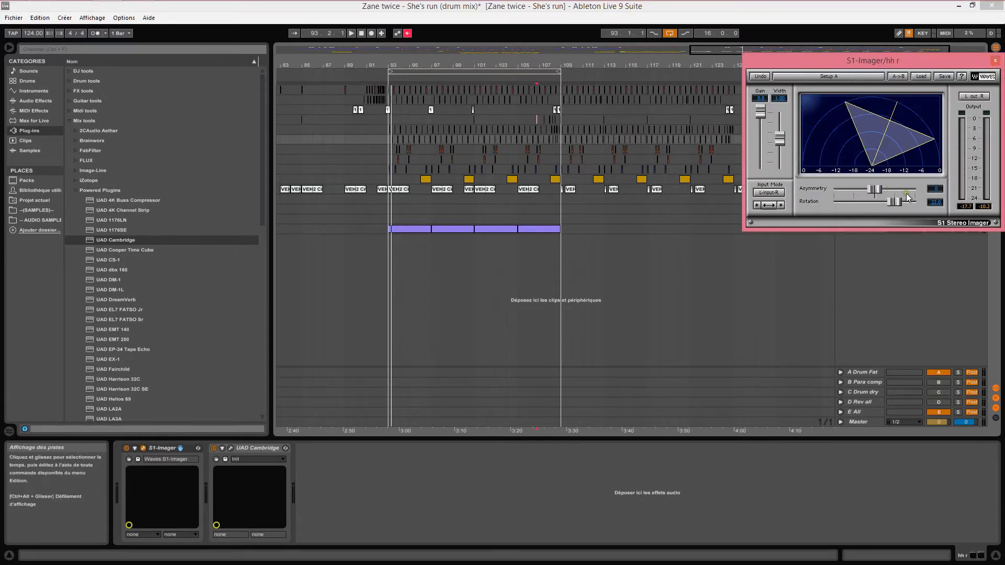
left_click(995, 60)
key("space")
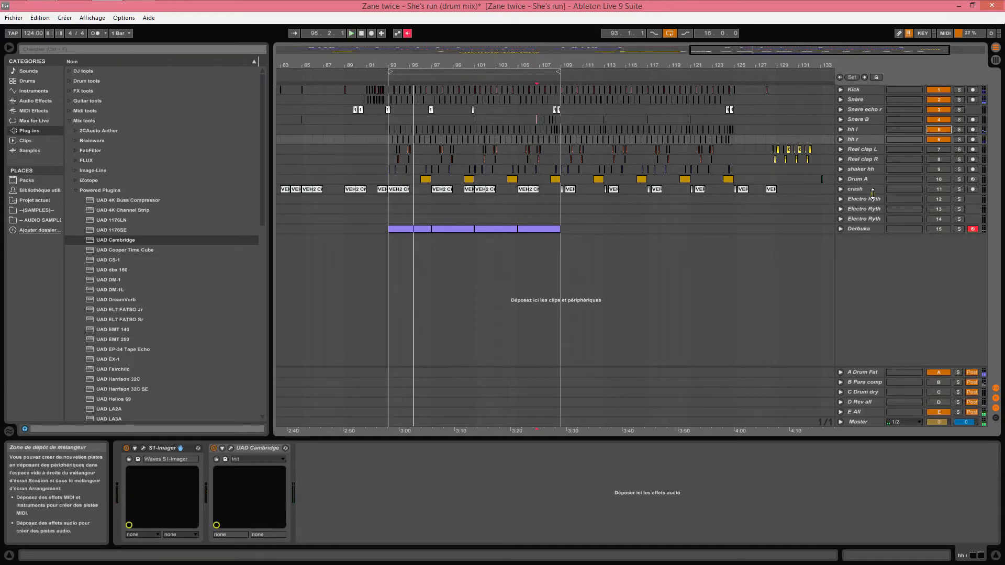
Step: Place a Waves PAZ Analyzer at the end of the Real clap L device chain and solo that track
left_click(858, 149)
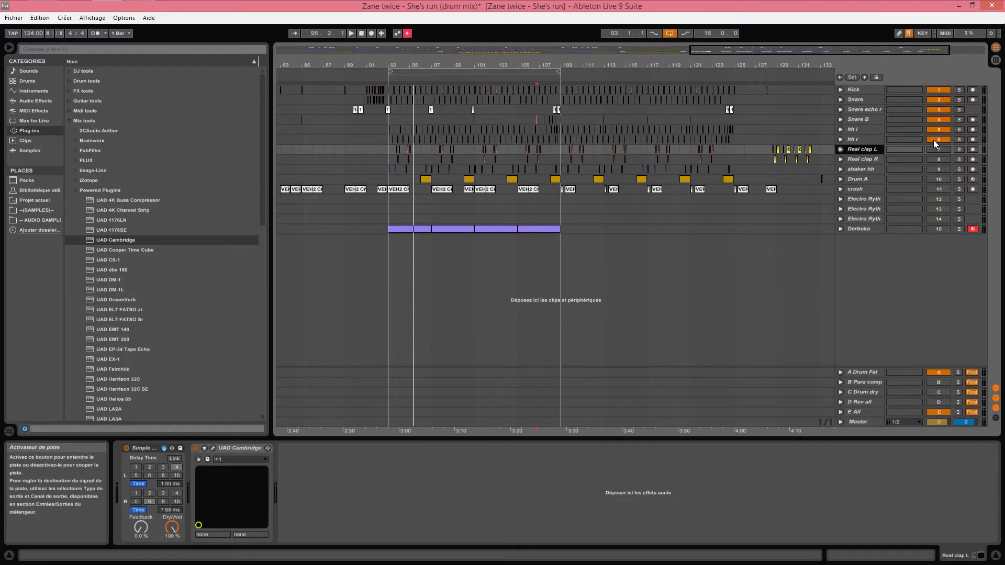
left_click(869, 140)
left_click(867, 92)
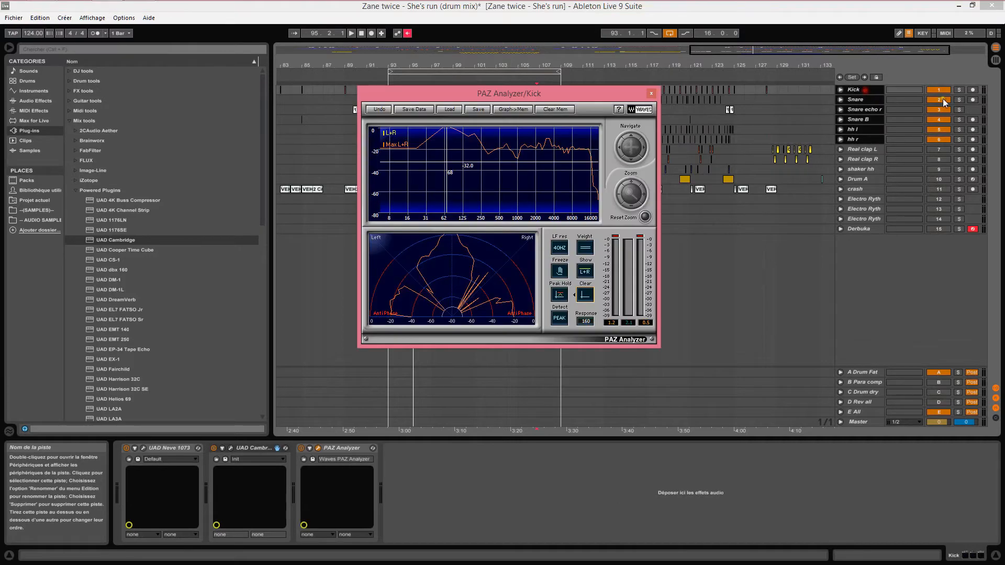
left_click(870, 149)
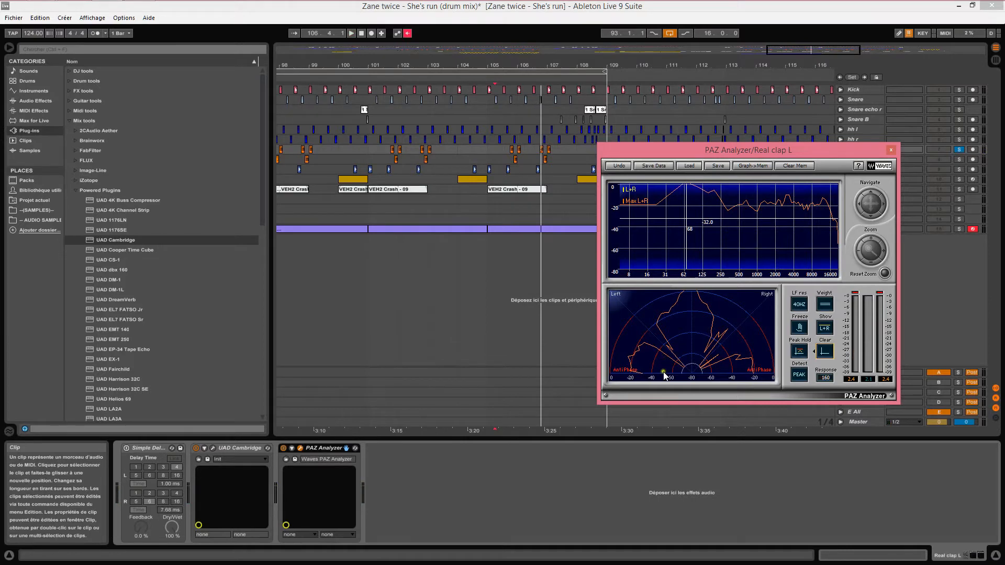
Step: Enable the Simple Delay on Real clap L and play the clap through the PAZ Analyzer
left_click(126, 449)
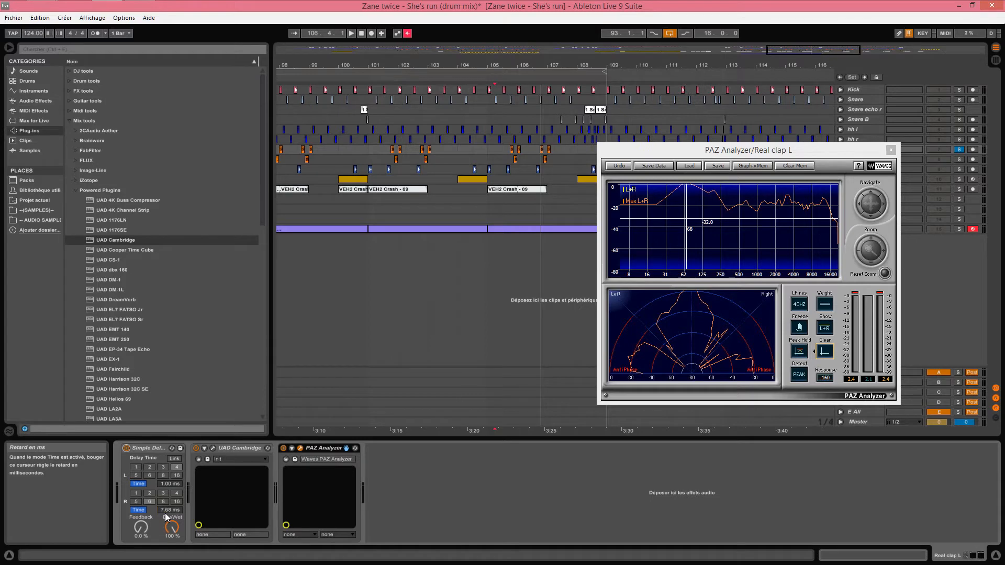
key("space")
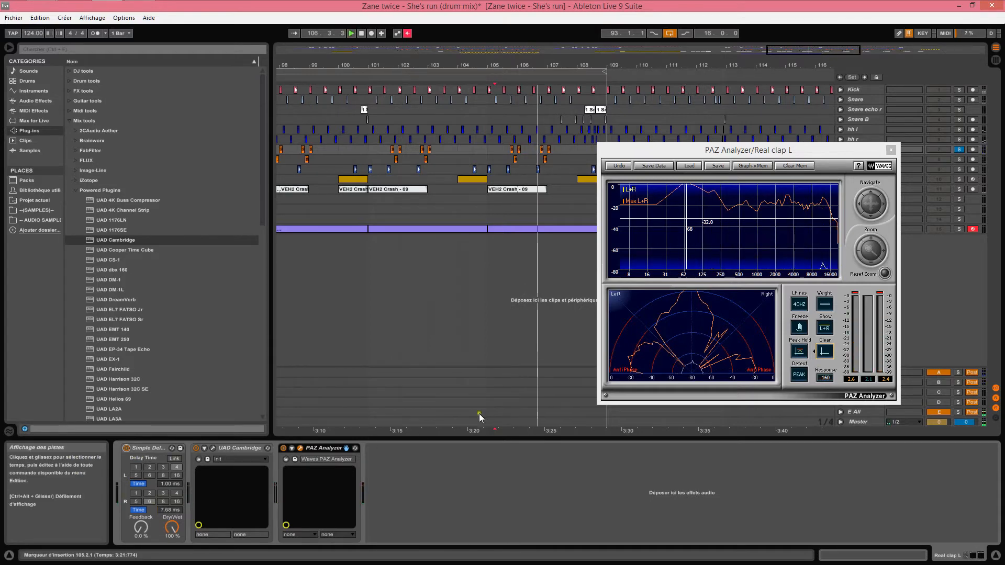
Step: Try longer right-channel delay times in Real clap L's Simple Delay during playback, and return the time to 7.68 ms
left_click(169, 511)
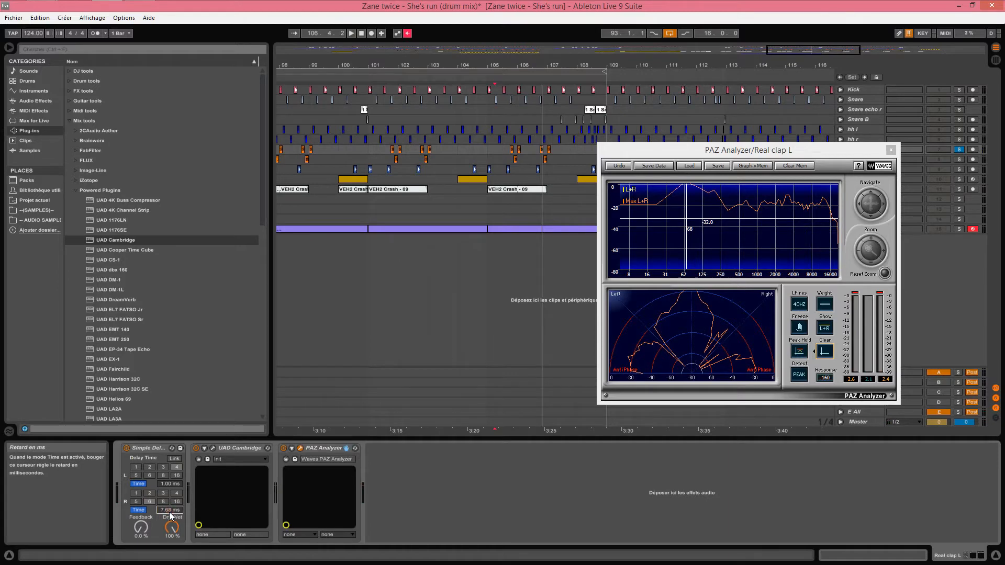
key("space")
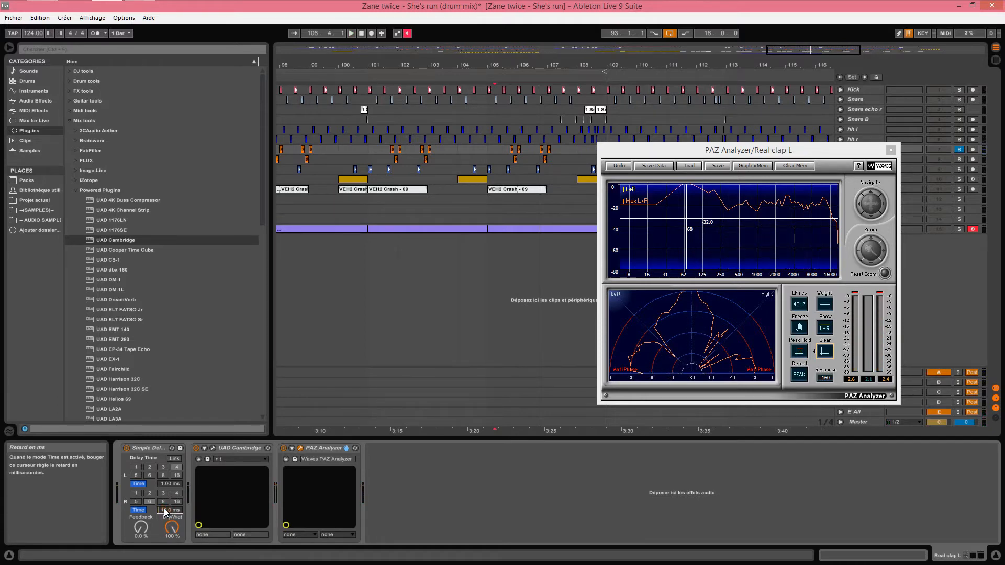
key("space")
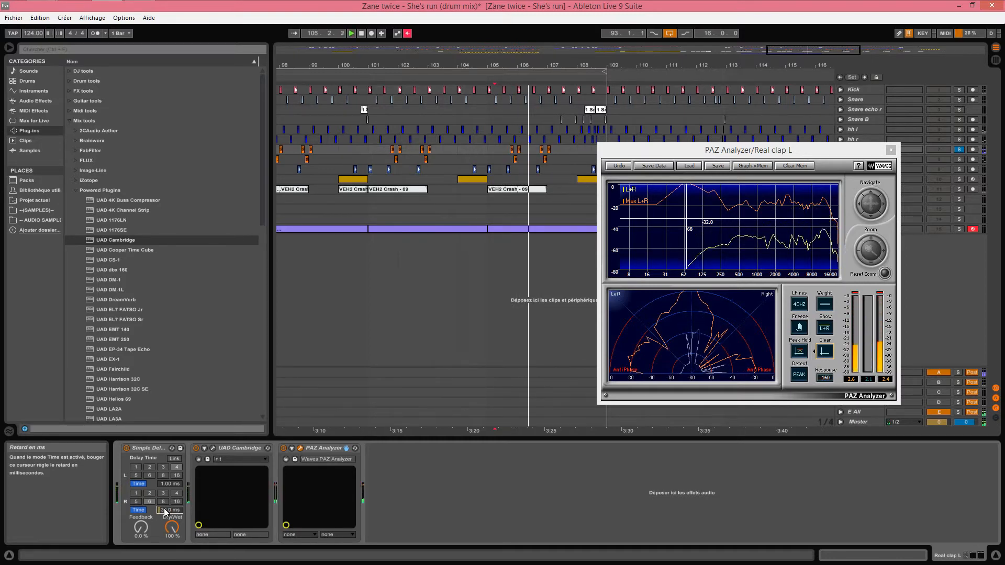
key("space")
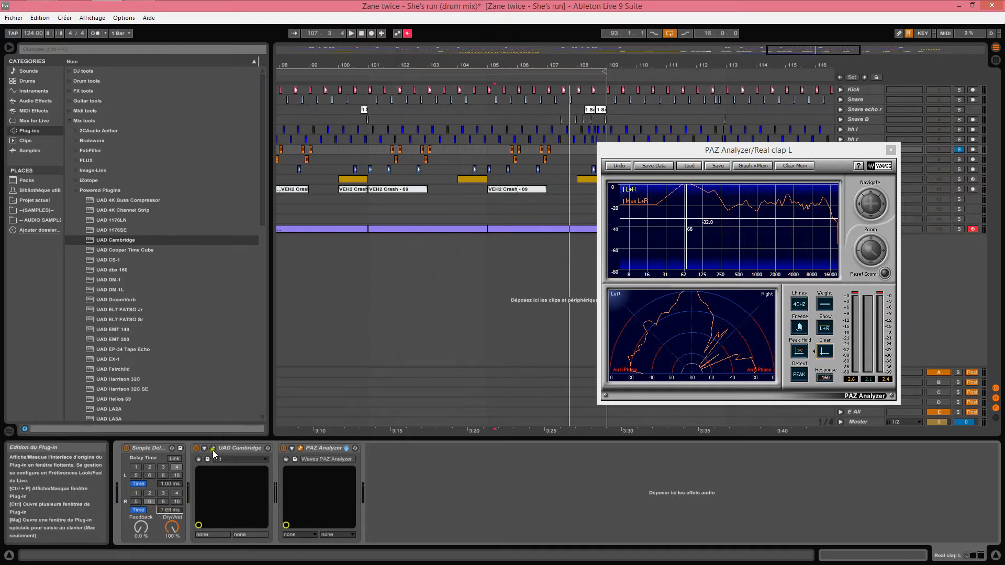
Step: Inspect the UAD Cambridge EQ on Real clap L, and close its window and the PAZ Analyzer window
left_click(213, 449)
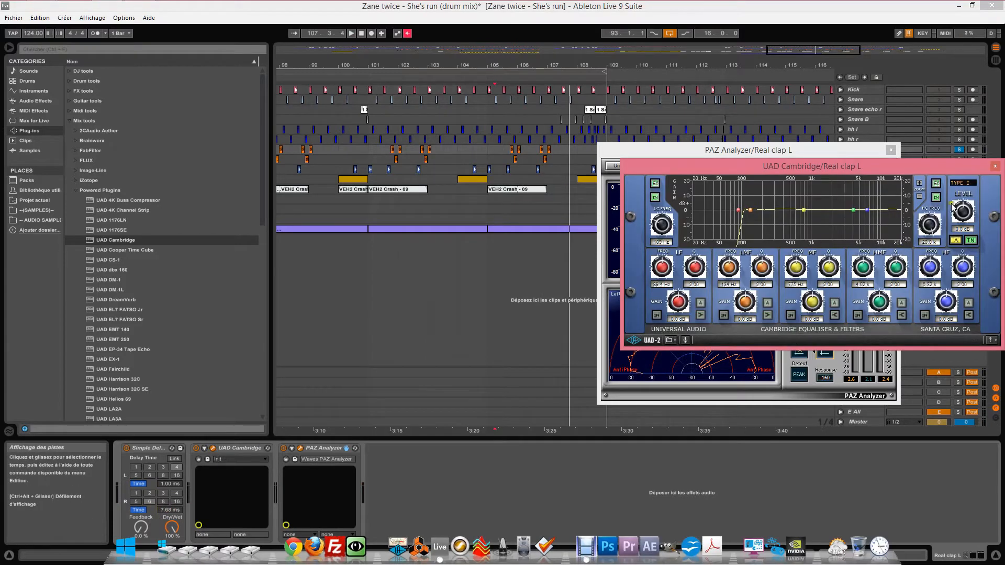
left_click(996, 167)
left_click(890, 151)
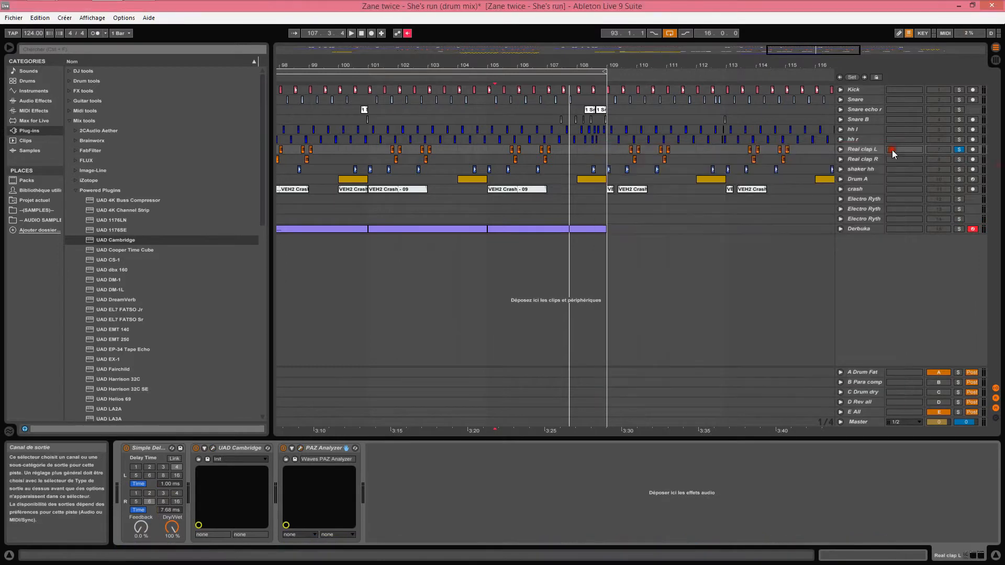
Step: Solo Real clap R together with Real clap L and play both claps from 105.3.1
left_click(959, 159)
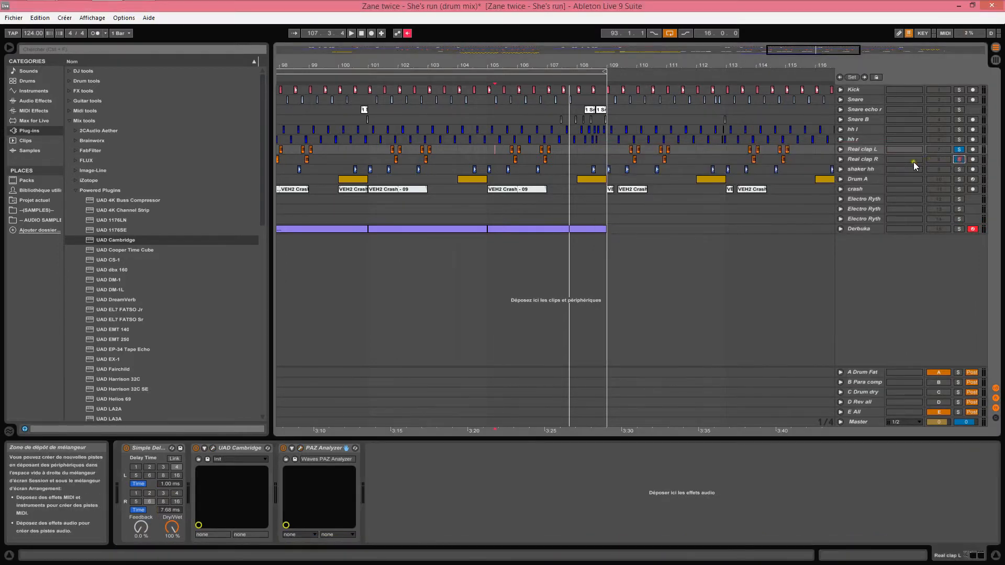
left_click(505, 150)
key("space")
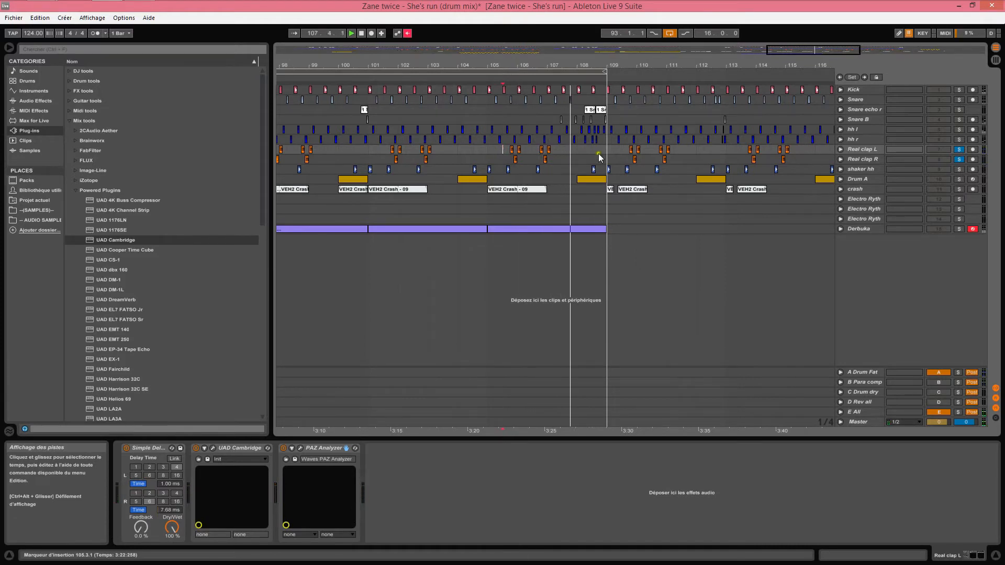
Step: Clear the clap solos, make sure the tracks from Kick through Real clap R are active, and play them together
left_click_drag(958, 131, 960, 91)
left_click(958, 159)
left_click(864, 148)
left_click(864, 88, "shift")
left_click(938, 90)
key("space")
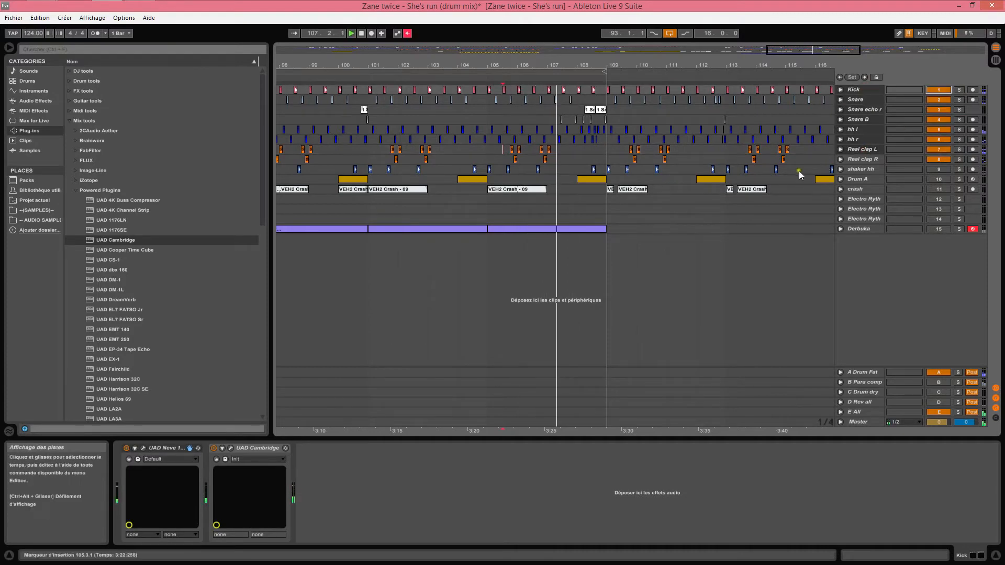
Step: Open both S1-Imagers on the shaker hh track and arrange their windows side by side for comparison
left_click_drag(571, 67, 569, 63)
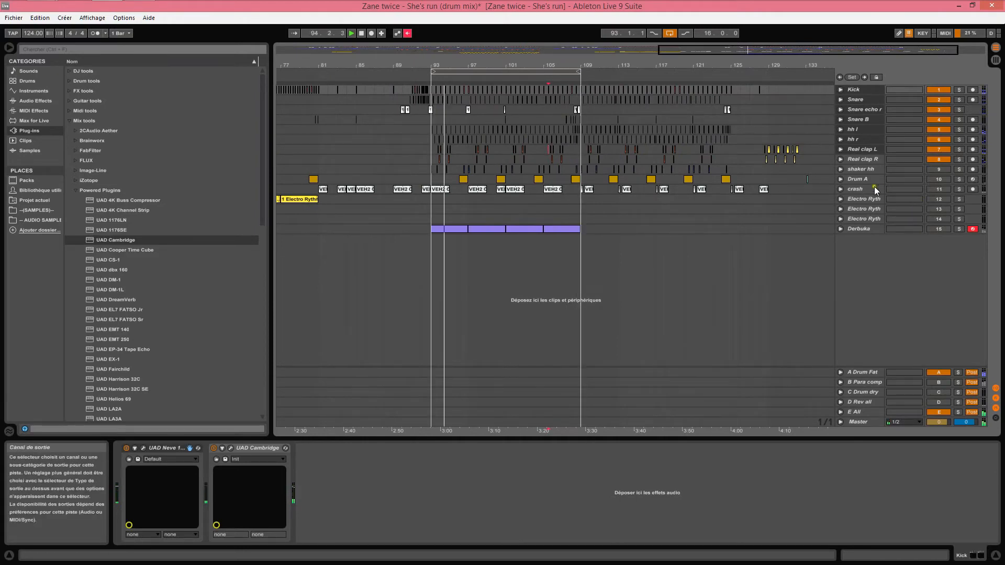
left_click(870, 169)
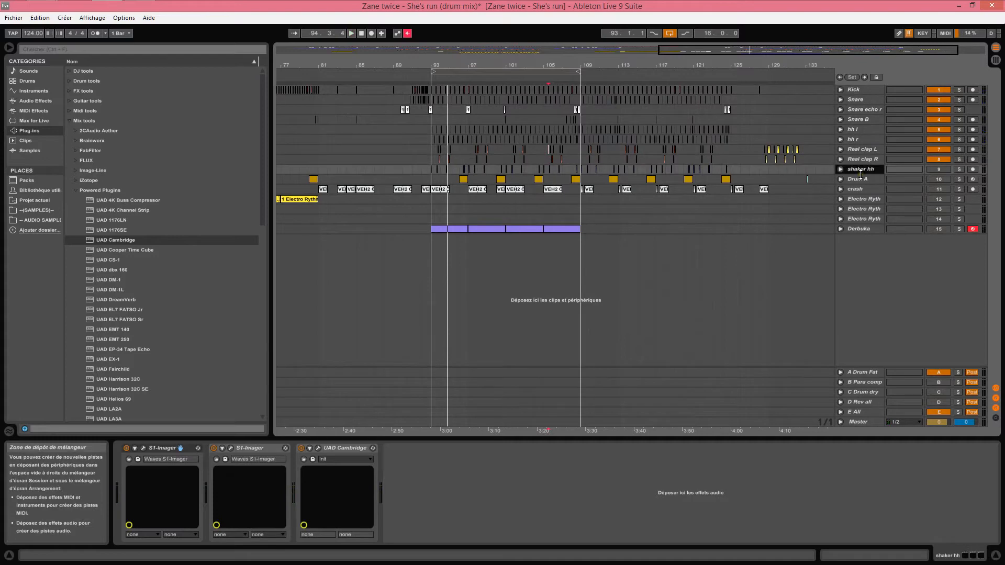
left_click(141, 449)
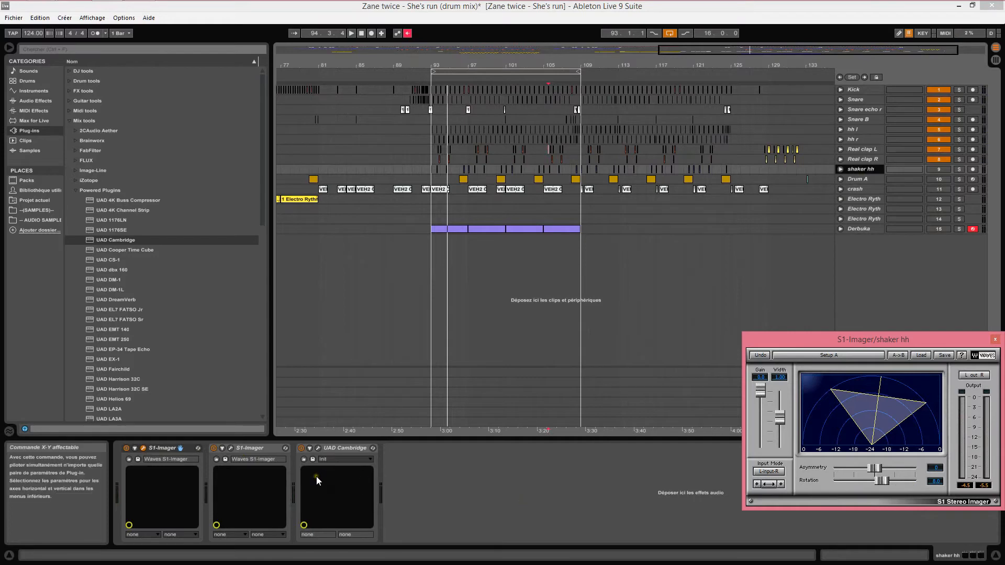
left_click(230, 449)
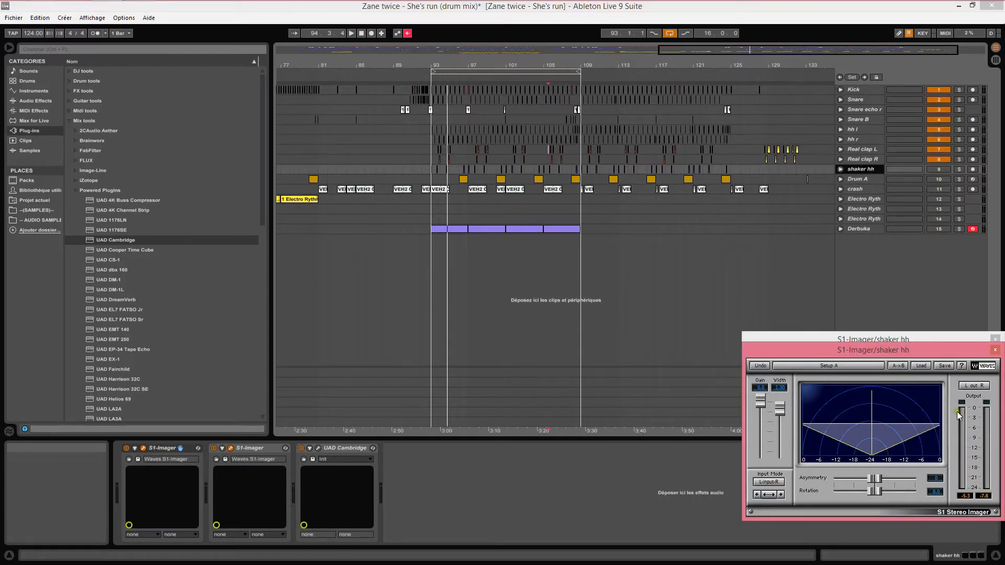
left_click_drag(863, 349, 576, 346)
left_click_drag(837, 343, 816, 347)
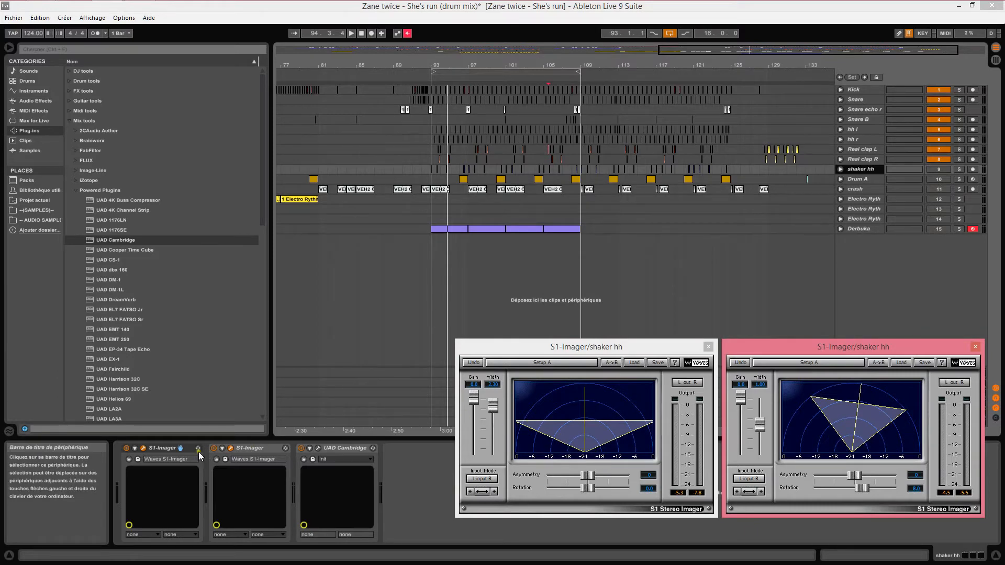
Step: Point out the two S1-Imager devices in the shaker hh chain, then activate the track and play the loop
left_click(161, 449)
left_click(262, 450)
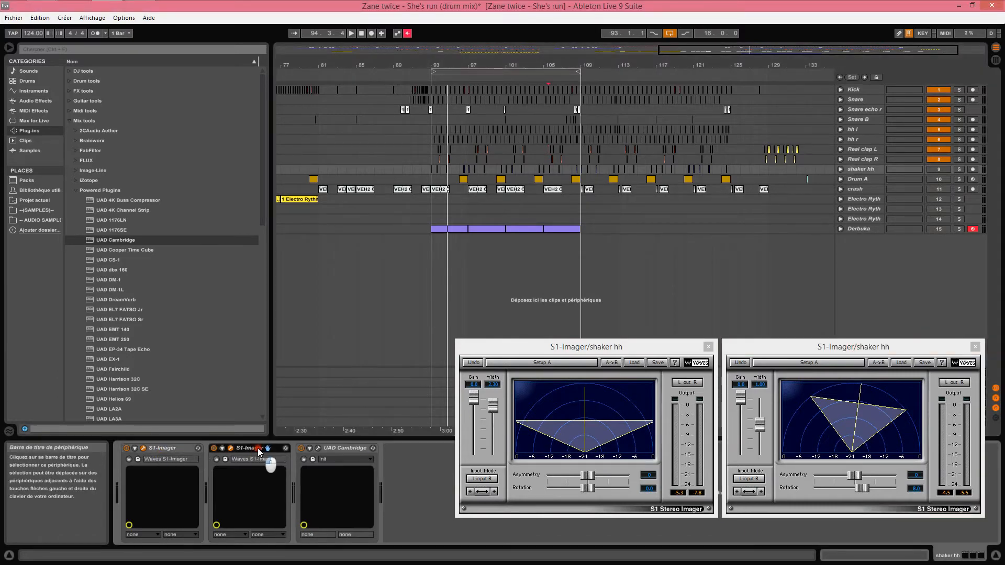
left_click(172, 449)
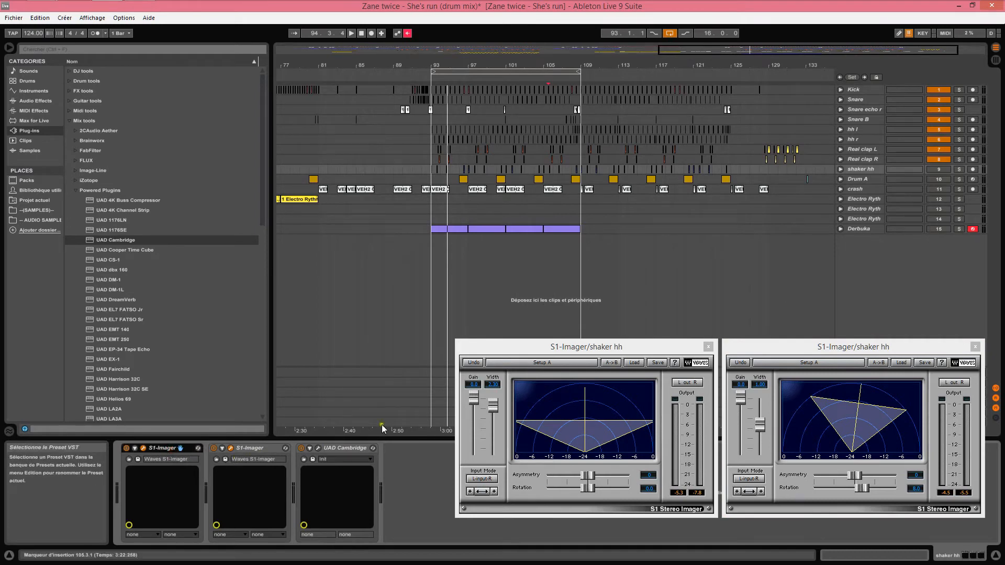
left_click(938, 169)
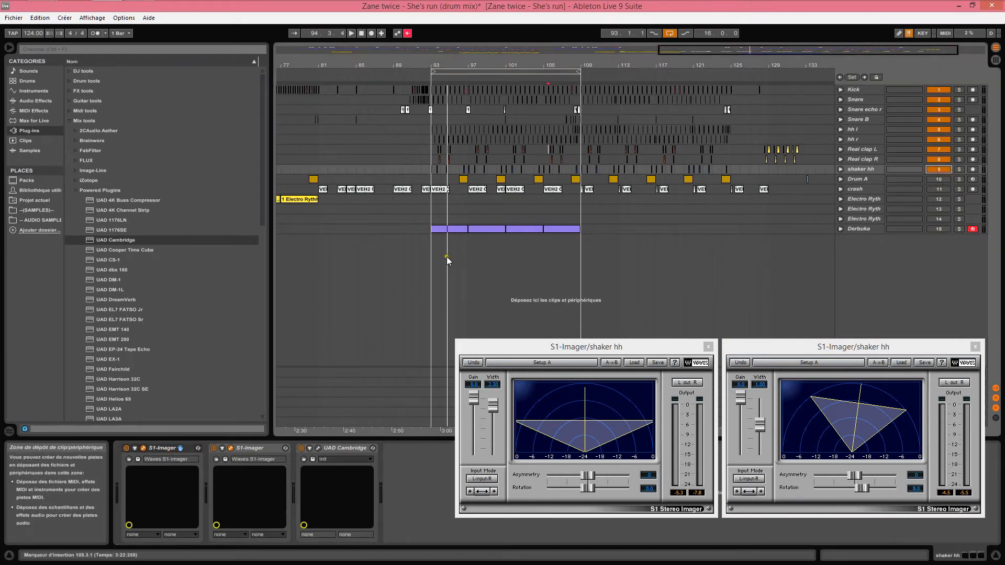
key("space")
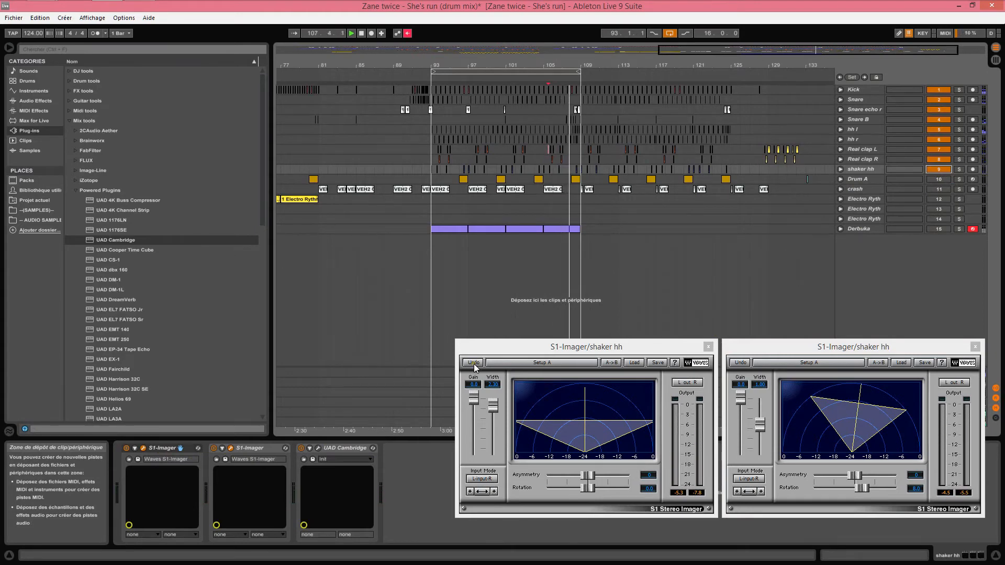
Step: Solo the Drum A track and play its fill from 96.1.1
left_click(866, 179)
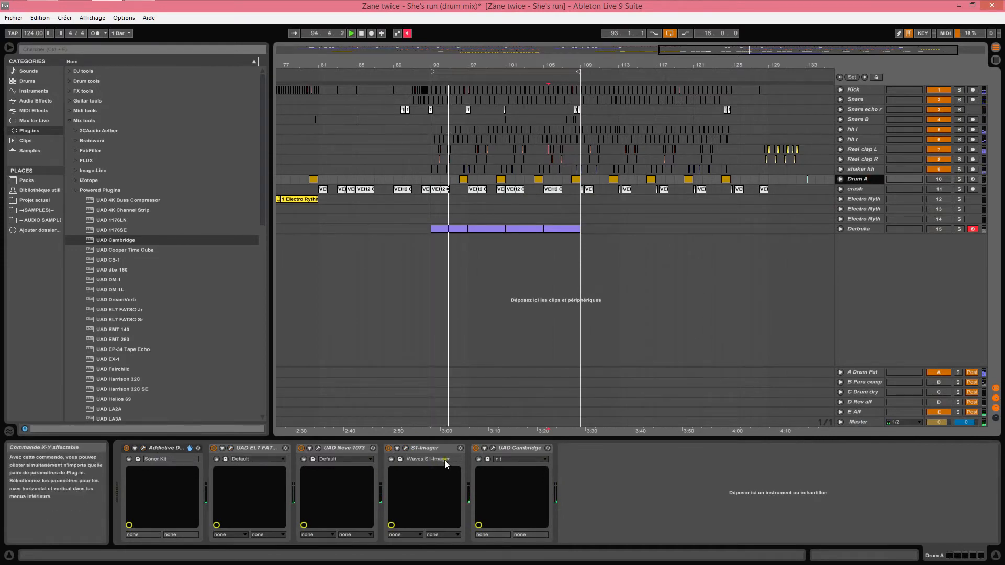
key("space")
left_click(935, 180)
double_click(863, 178)
left_click(458, 180)
left_click(958, 179)
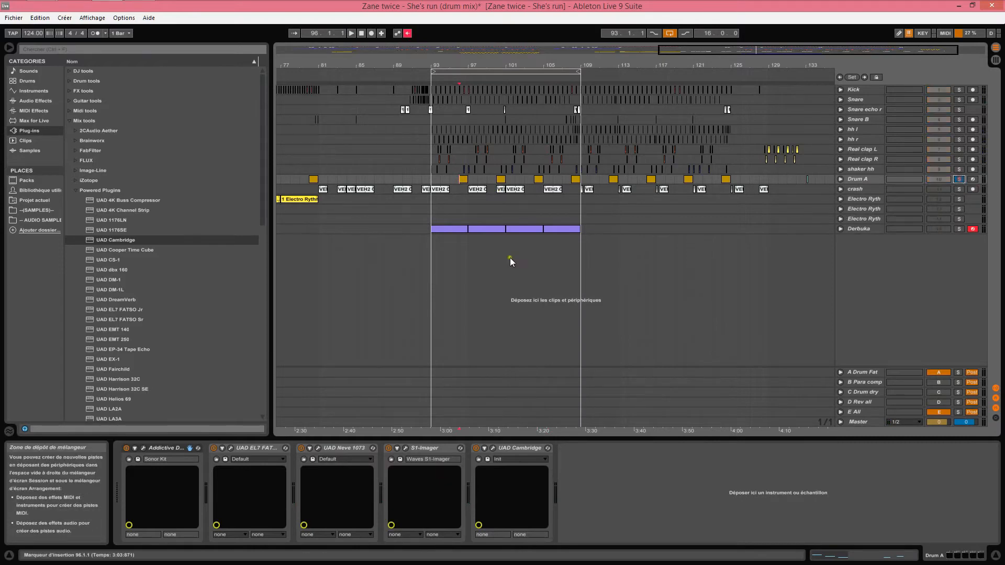
key("space")
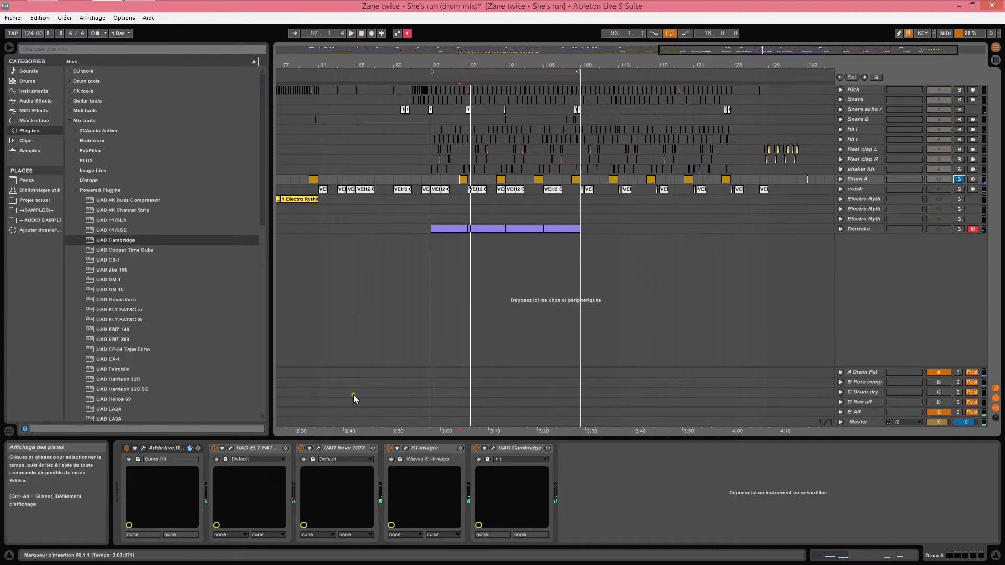
Step: Show the UAD EL7 FATSO Sr on Drum A in the middle of the arrangement and play the fill through it
left_click(230, 448)
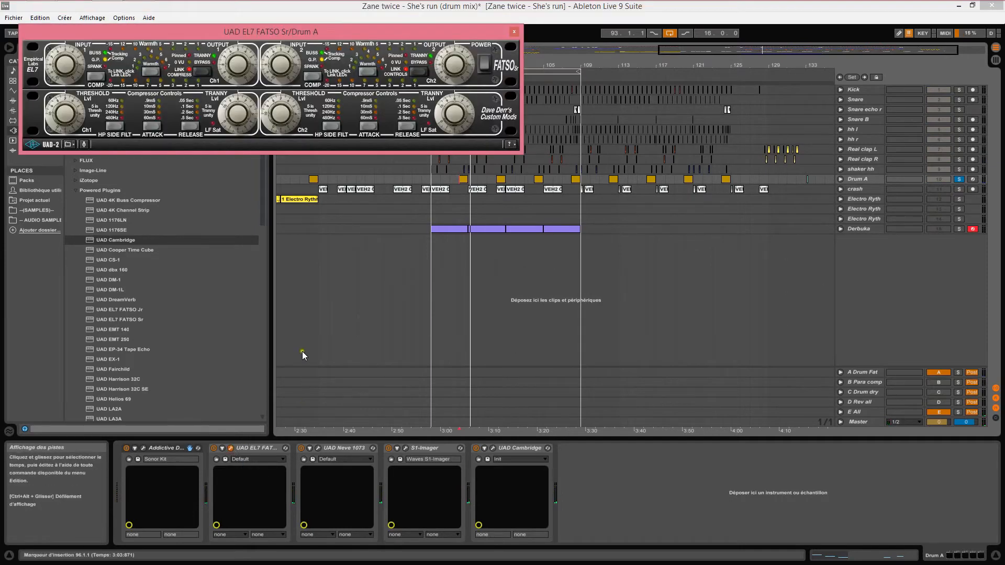
left_click_drag(312, 32, 420, 167)
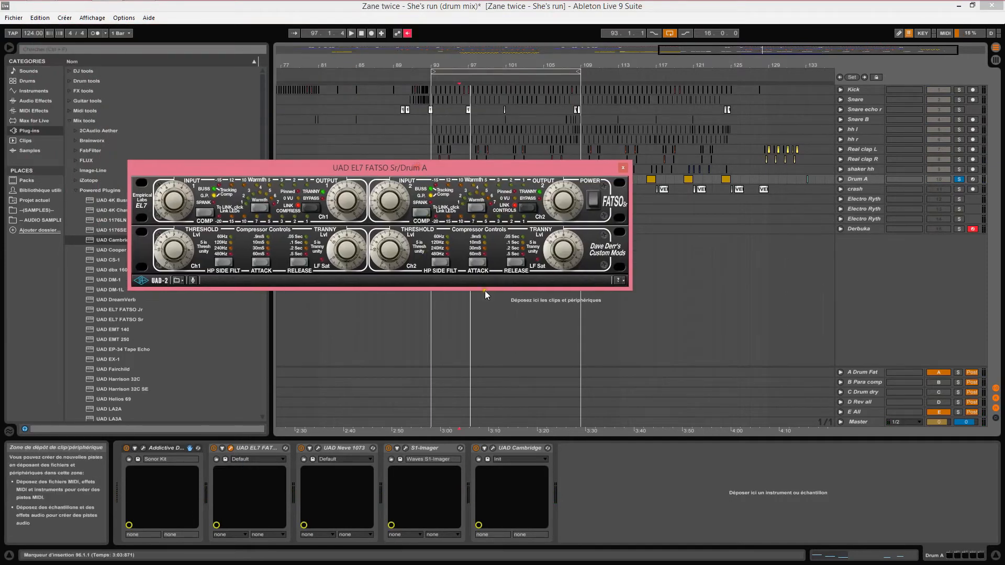
left_click_drag(560, 168, 585, 262)
key("space")
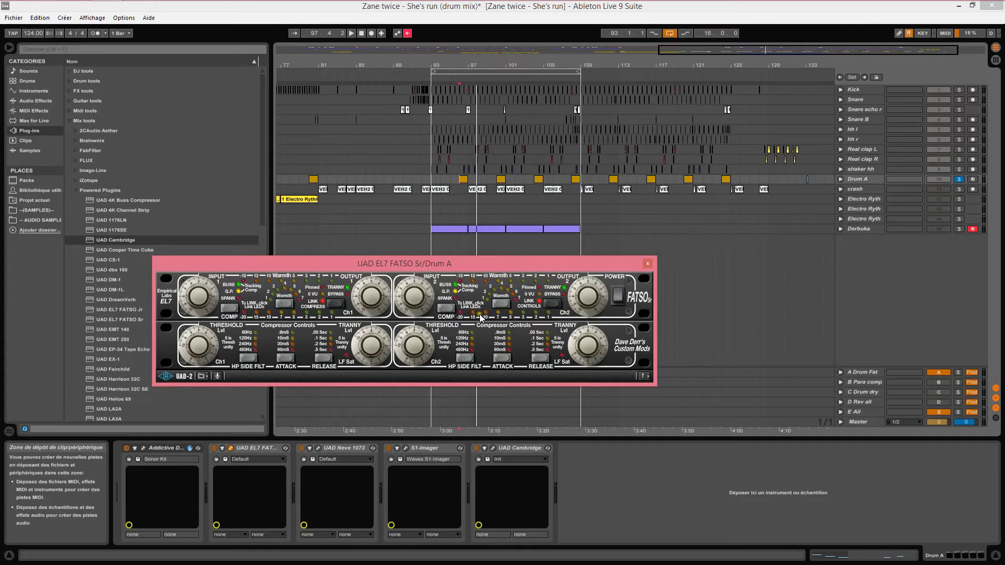
Step: Inspect the UAD Neve 1073 settings on the Drum A track and close its window
left_click(316, 448)
left_click_drag(805, 368, 507, 315)
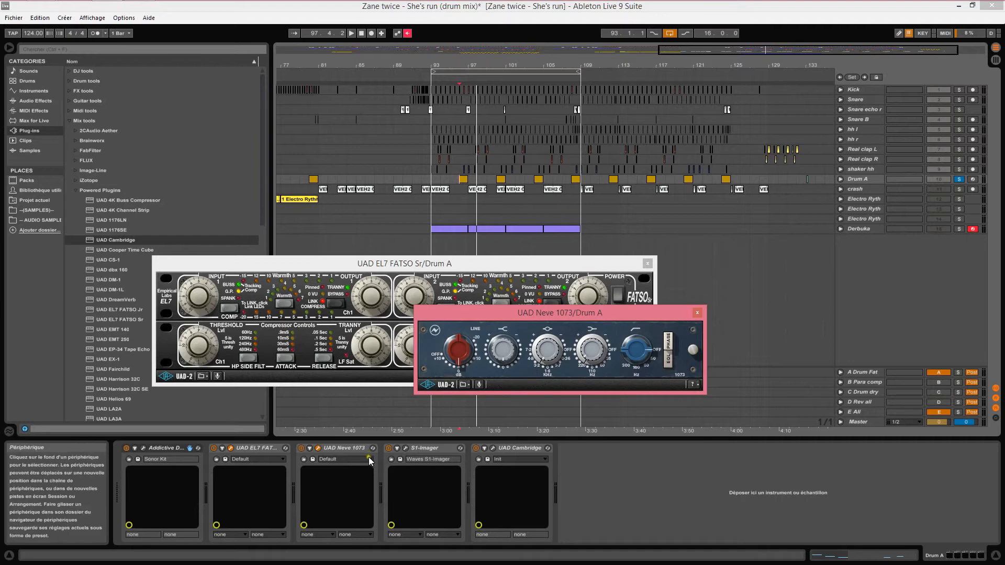
left_click(697, 313)
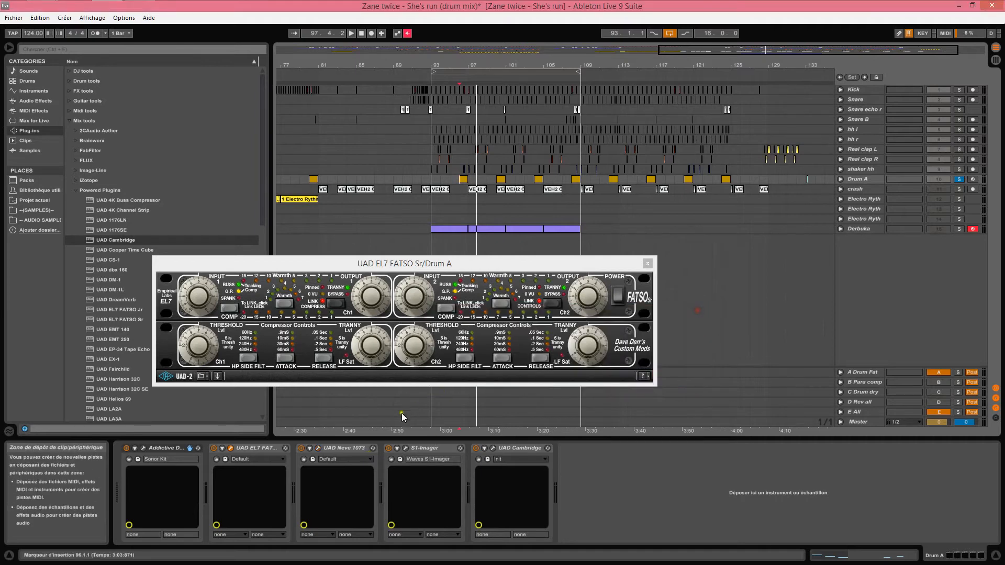
Step: Inspect the S1-Imager and UAD Cambridge on Drum A, close the plug-in windows, and replay the fill
left_click(405, 447)
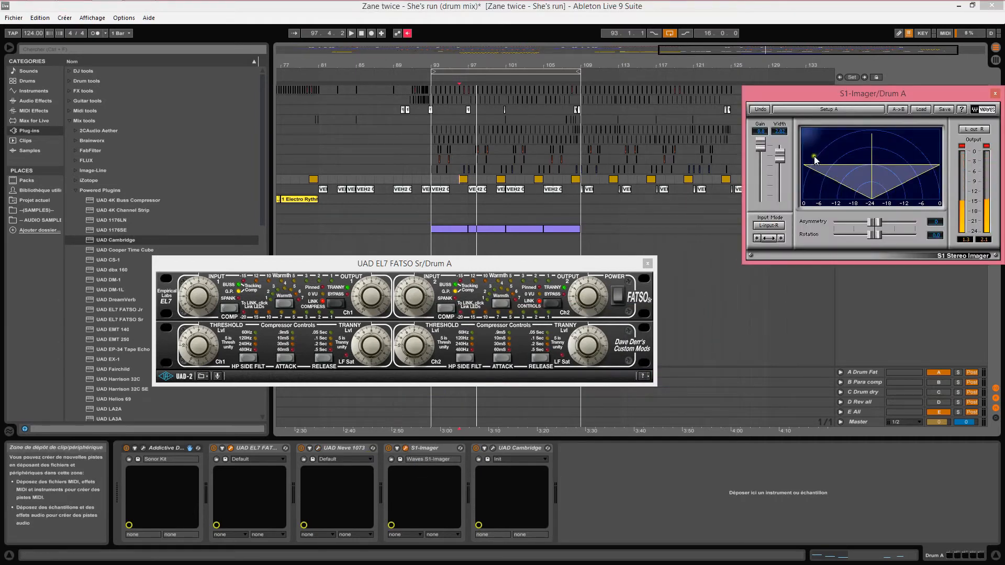
left_click(492, 448)
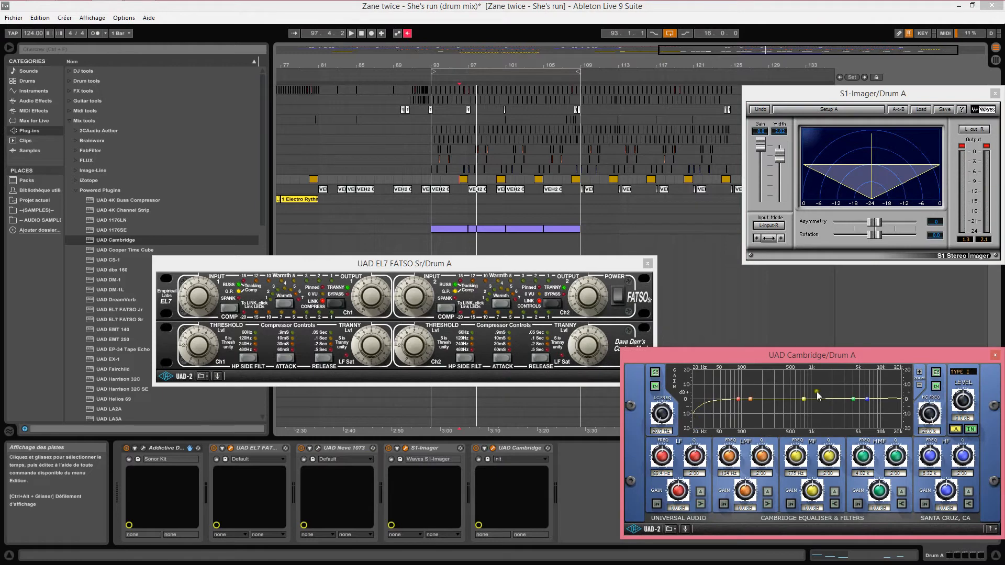
left_click(994, 356)
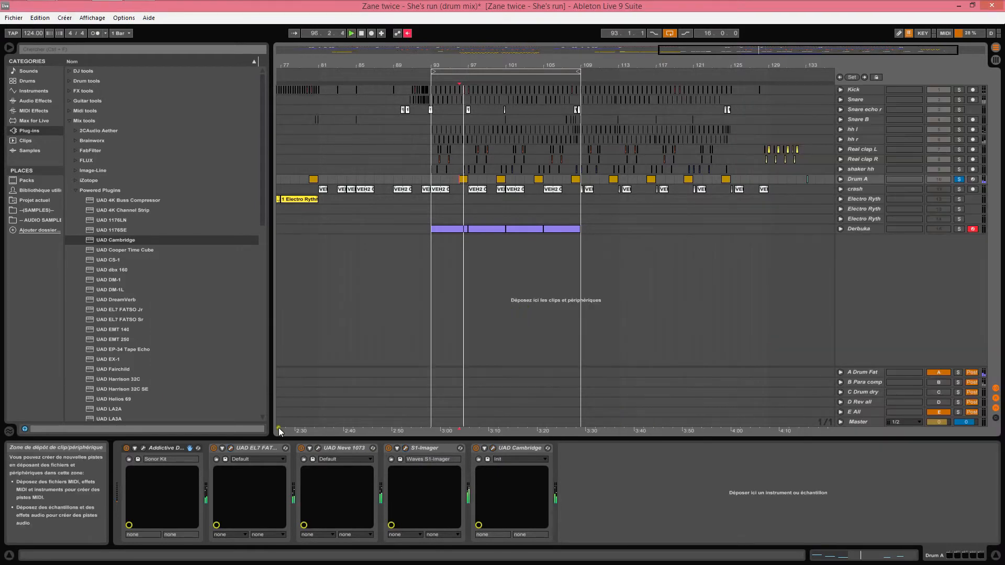
Step: Group the EL7 FATSO Sr, Neve 1073 and S1-Imager on Drum A into one rack and compare the fill with it bypassed
left_click(235, 448)
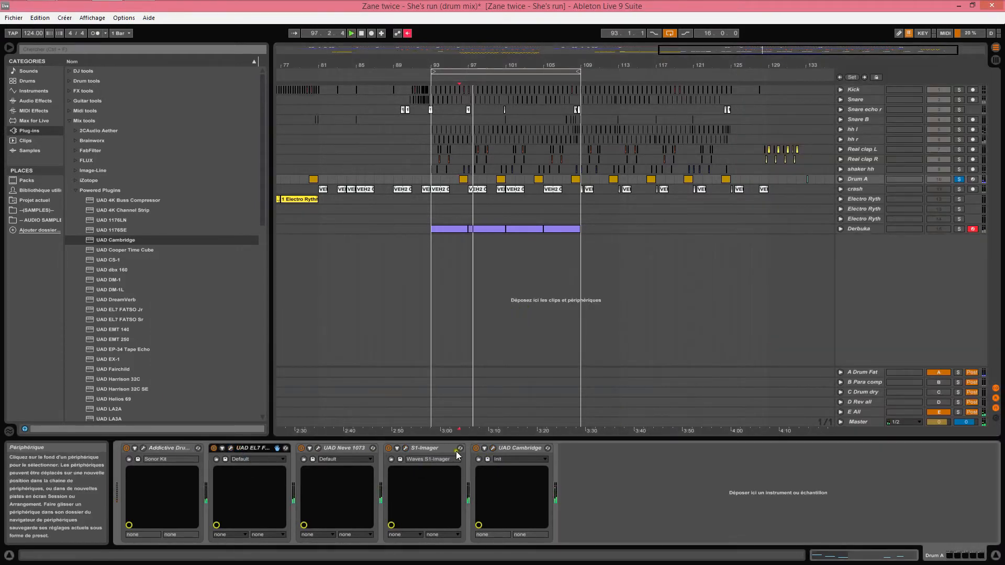
right_click(428, 449)
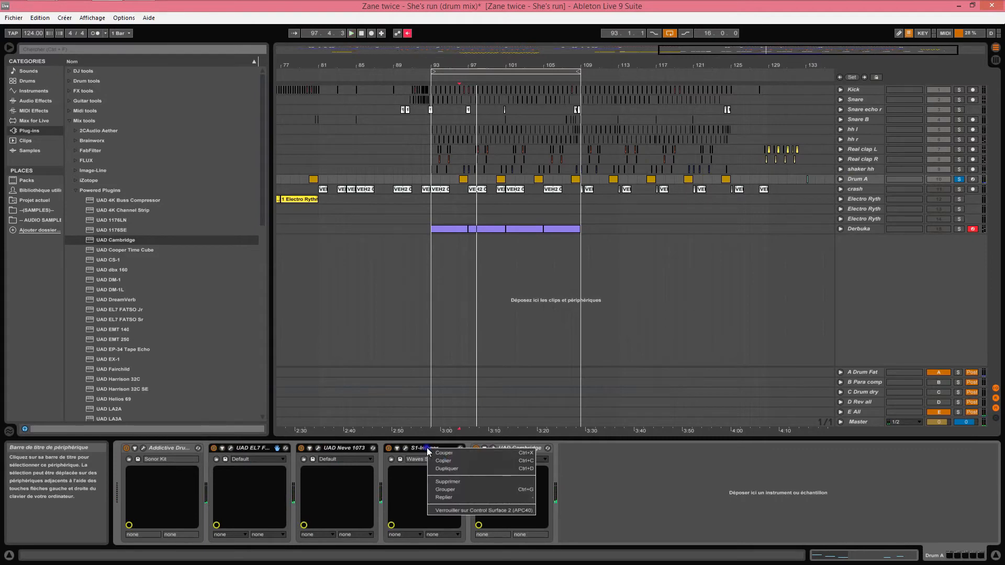
left_click(440, 490)
key("space")
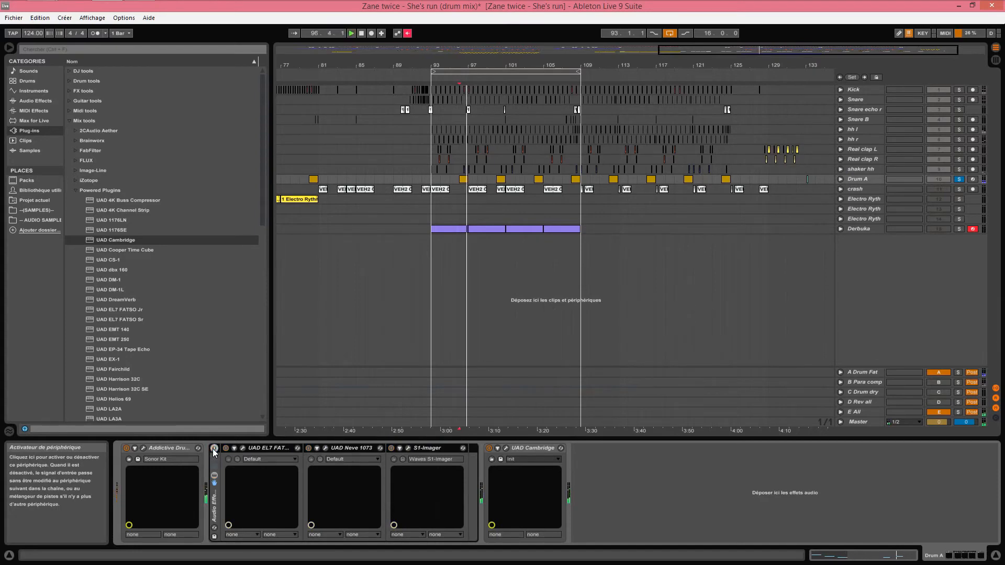
left_click(214, 448)
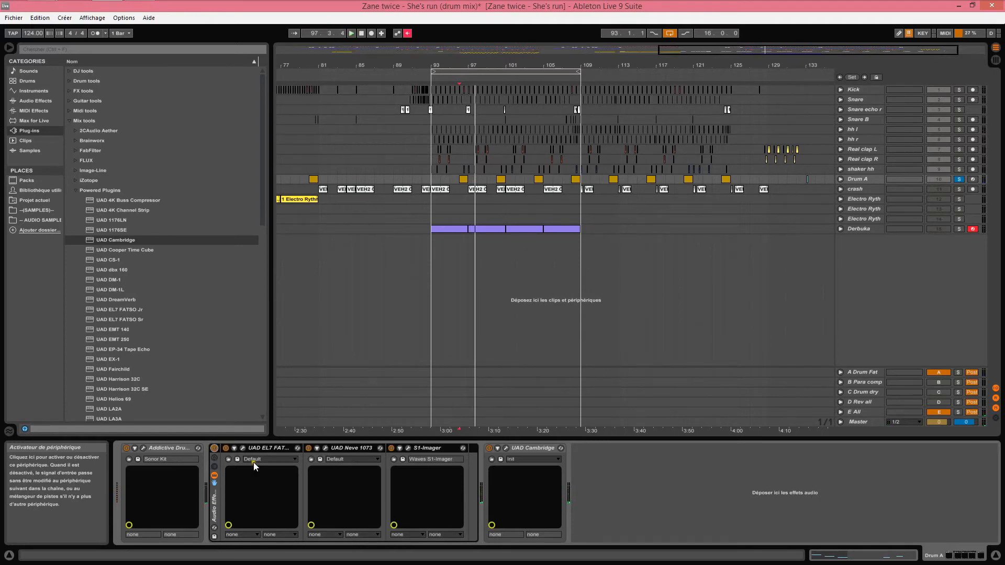
Step: Unsolo Drum A, play the drums briefly, and activate the crash track
left_click(959, 180)
key("space")
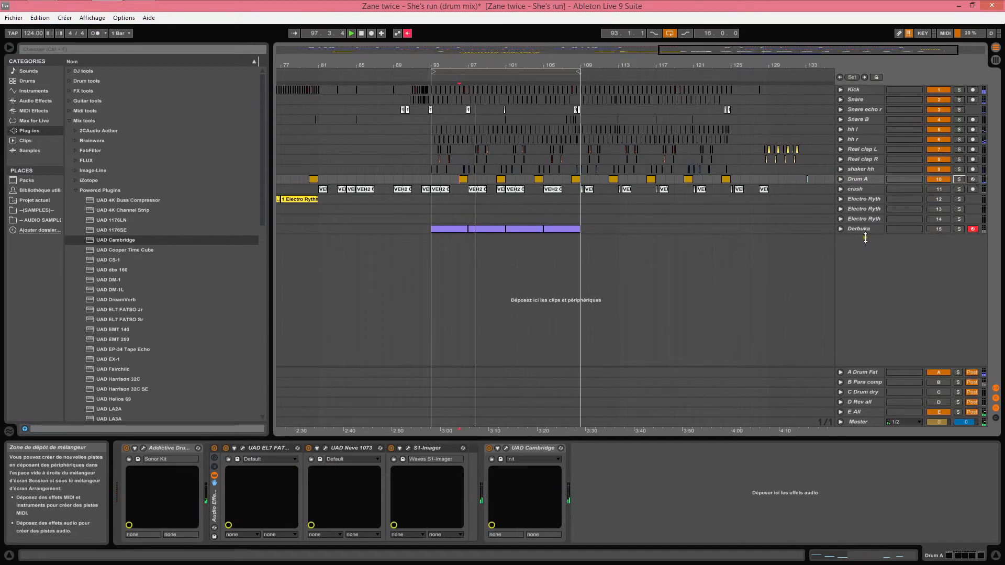
left_click(864, 190)
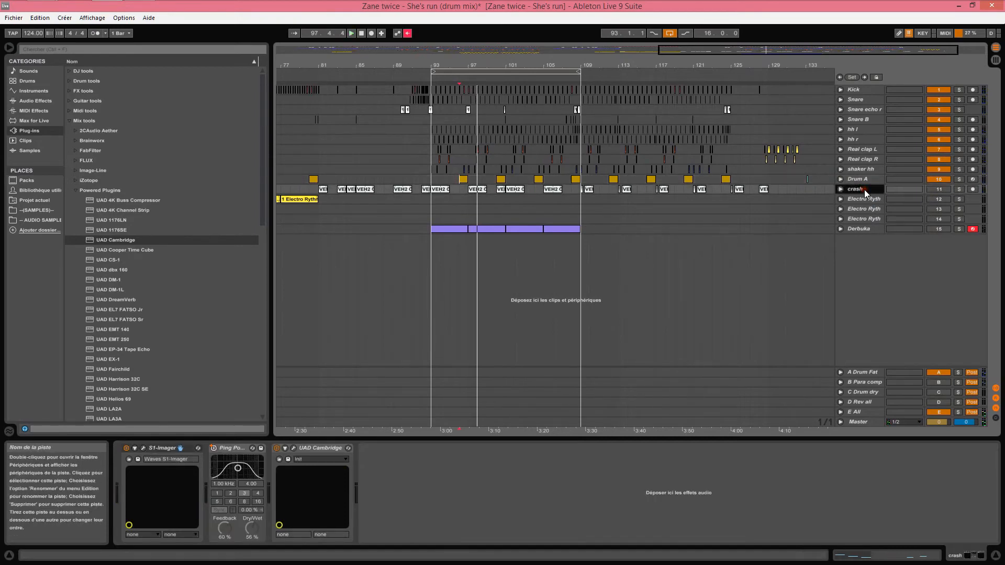
left_click(932, 190)
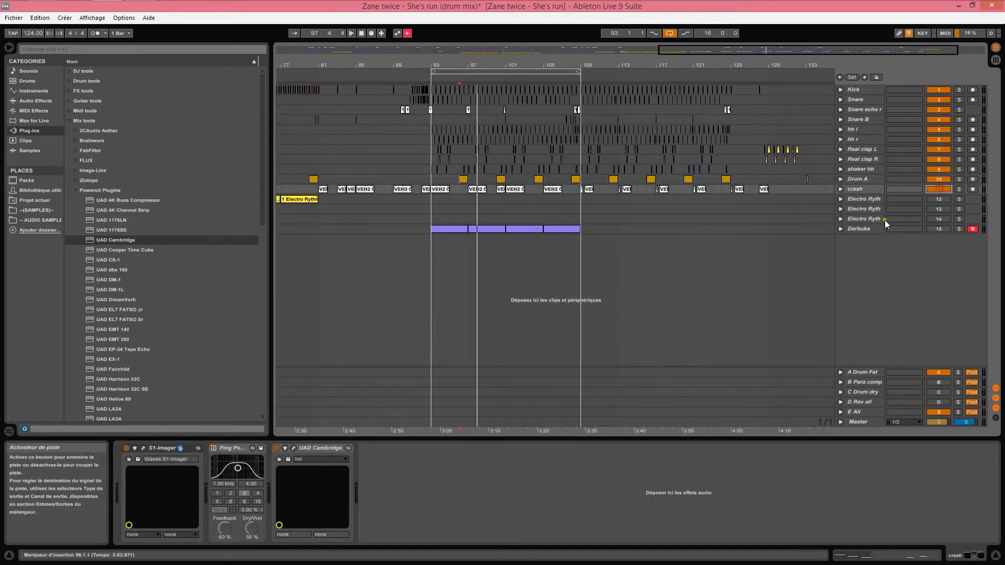
Step: Inspect the S1-Imager and UAD Cambridge settings on the crash track, play the drums, and close both plug-in windows
left_click(143, 448)
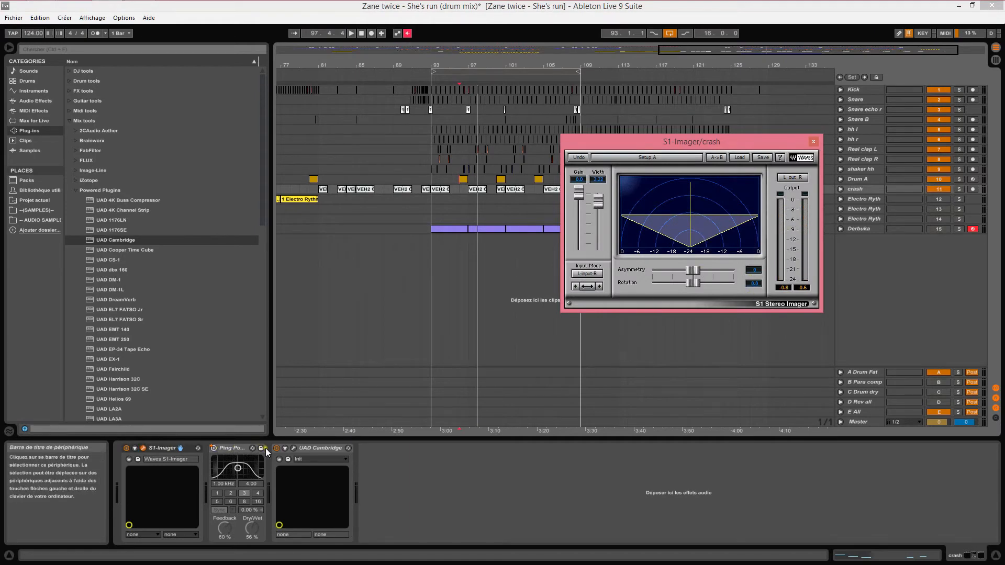
left_click(293, 447)
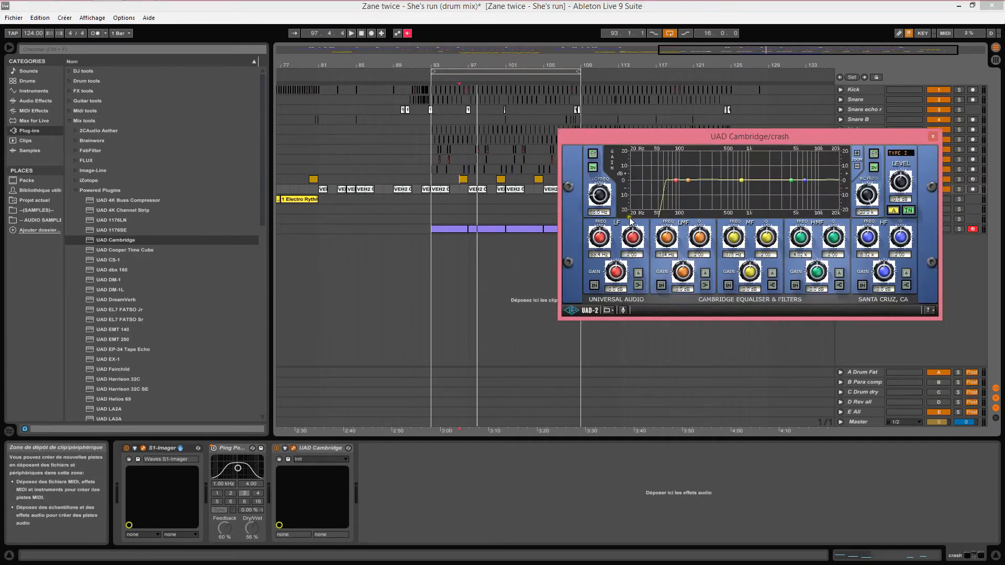
left_click(933, 136)
key("space")
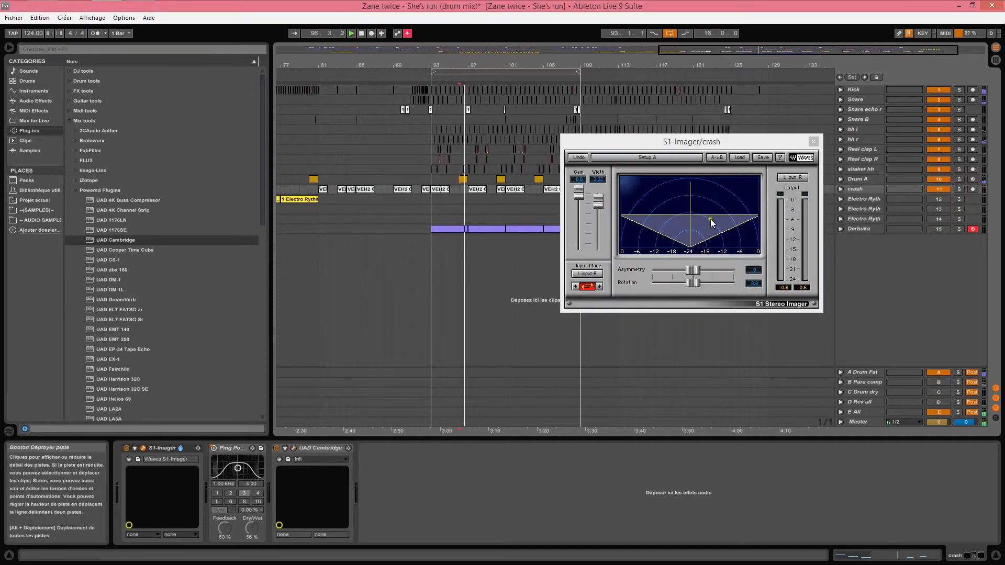
left_click(811, 142)
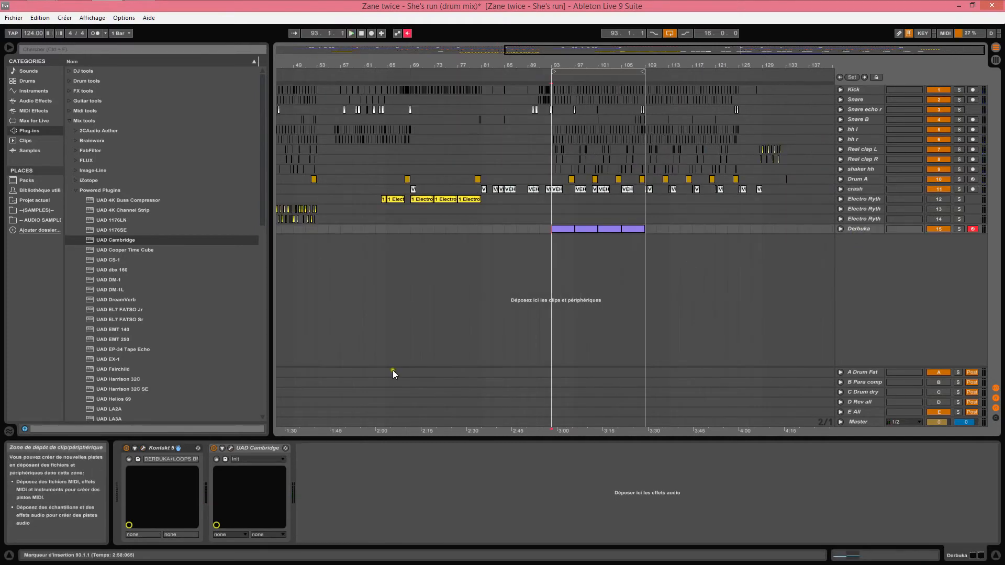
Step: Inspect the UAD Cambridge EQ curve on the Derbuka track and close its window
left_click(230, 448)
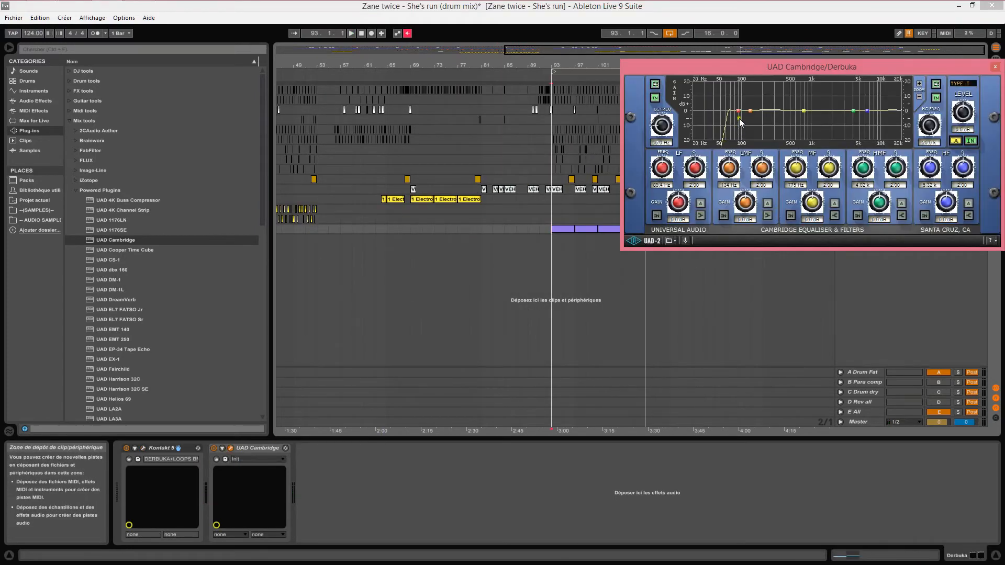
left_click(995, 66)
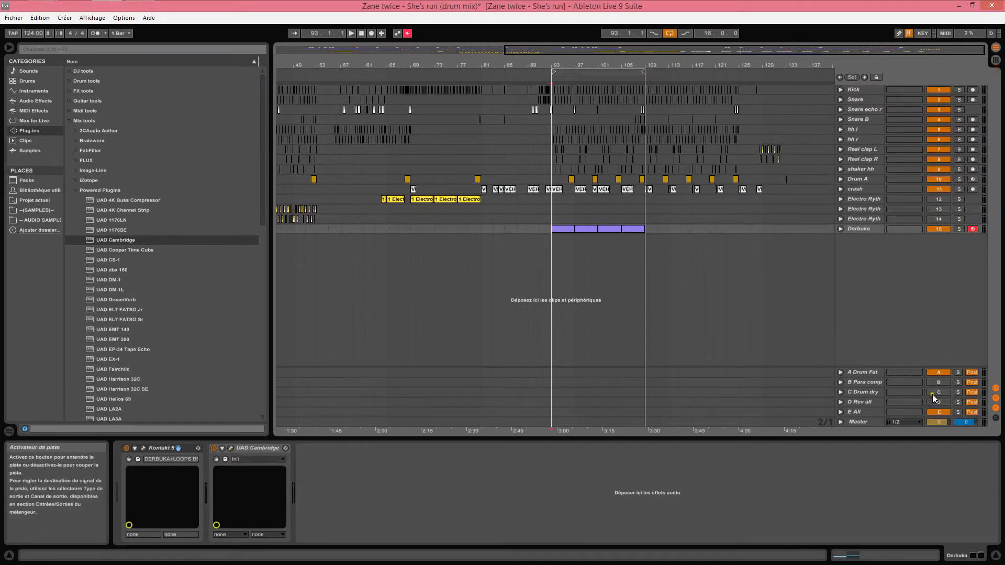
Step: Activate the C Drum dry return and play the drums through it
left_click(868, 395)
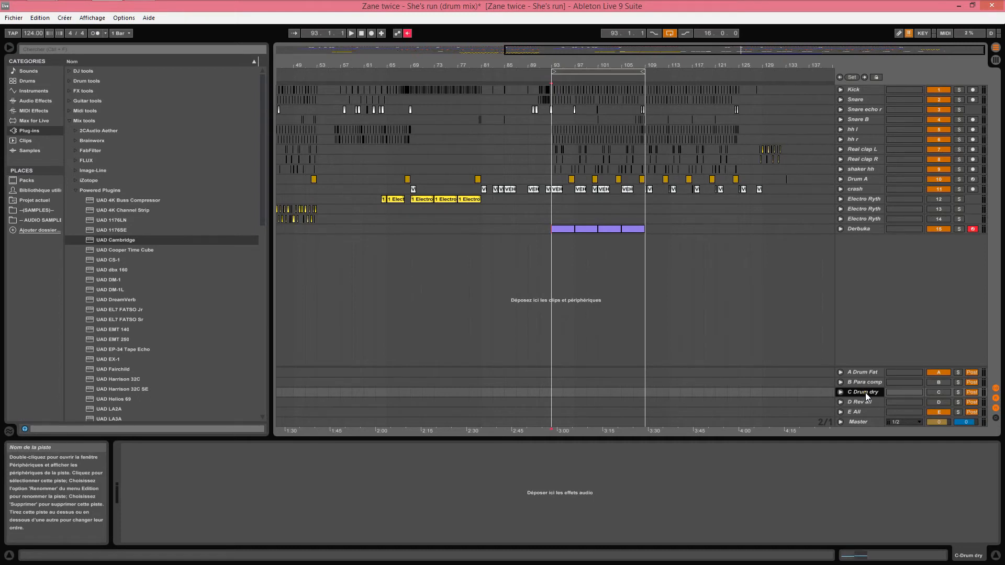
left_click(934, 393)
key("space")
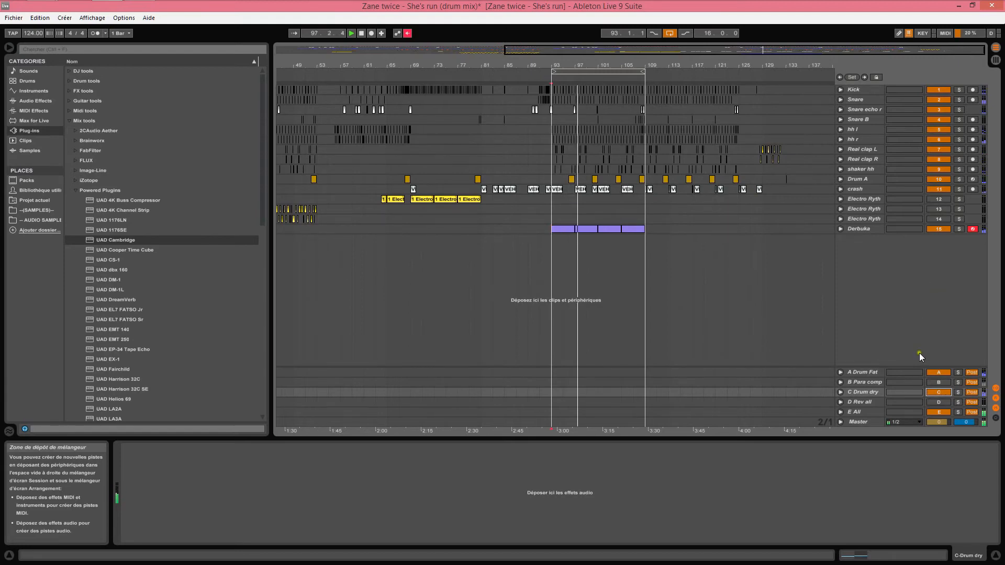
Step: Show the UAD EL7 FATSO Sr of the A Drum Fat So return over the Session view mixer
left_click(995, 60)
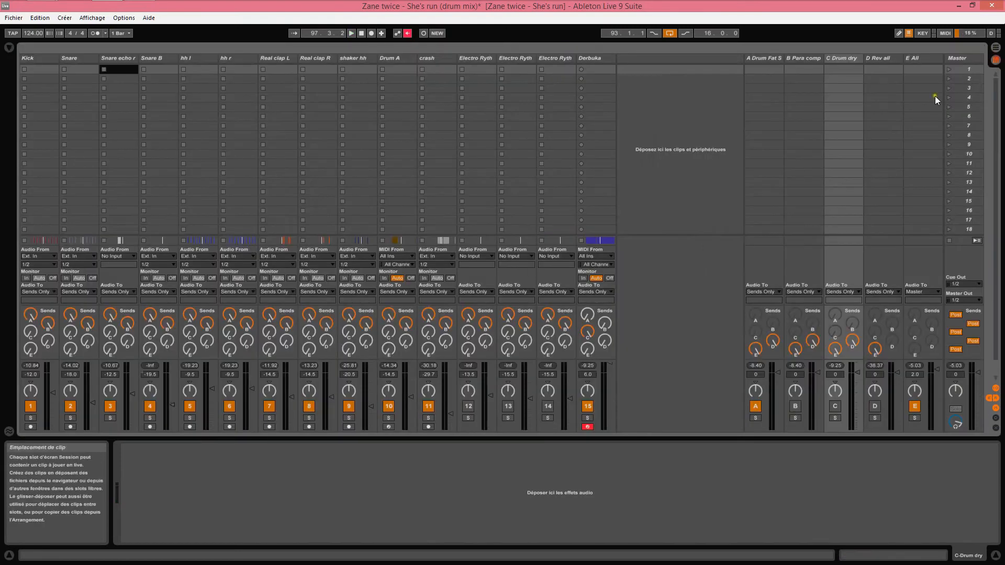
left_click(759, 58)
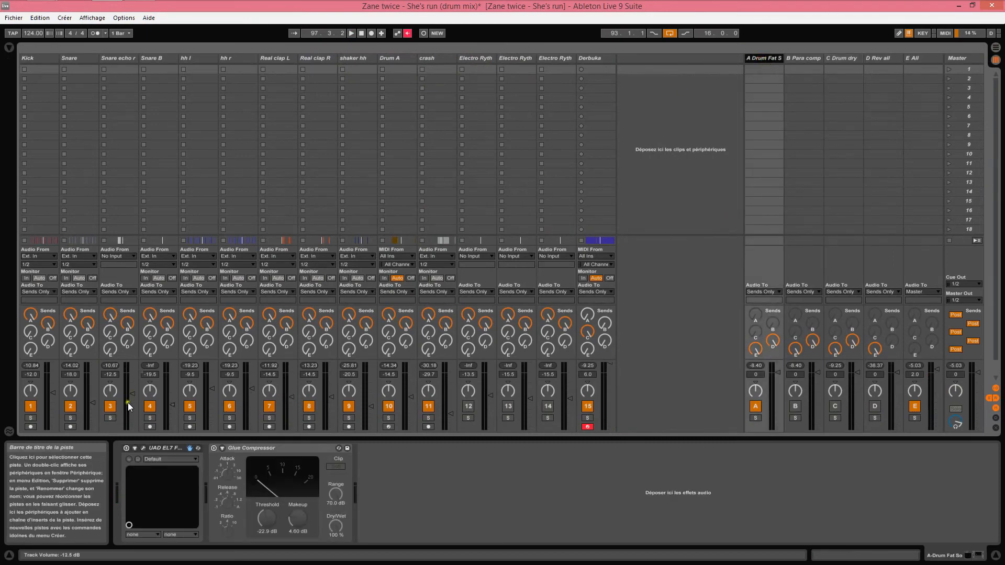
left_click(144, 448)
left_click_drag(387, 172, 359, 120)
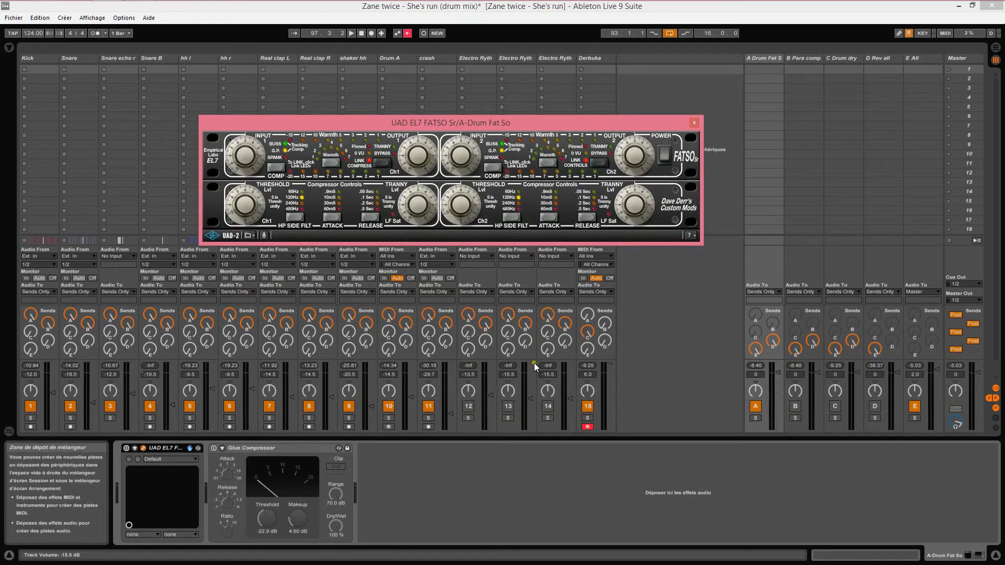
Step: Play the drums with the EL7 FATSO Sr on return A switched on and bypassed, and enable the Glue Compressor
key("space")
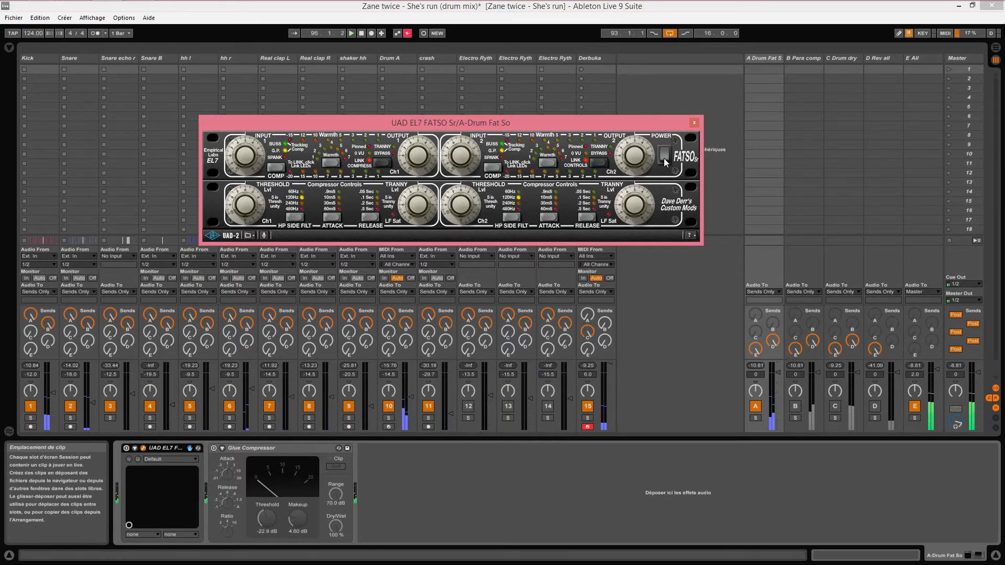
left_click(663, 156)
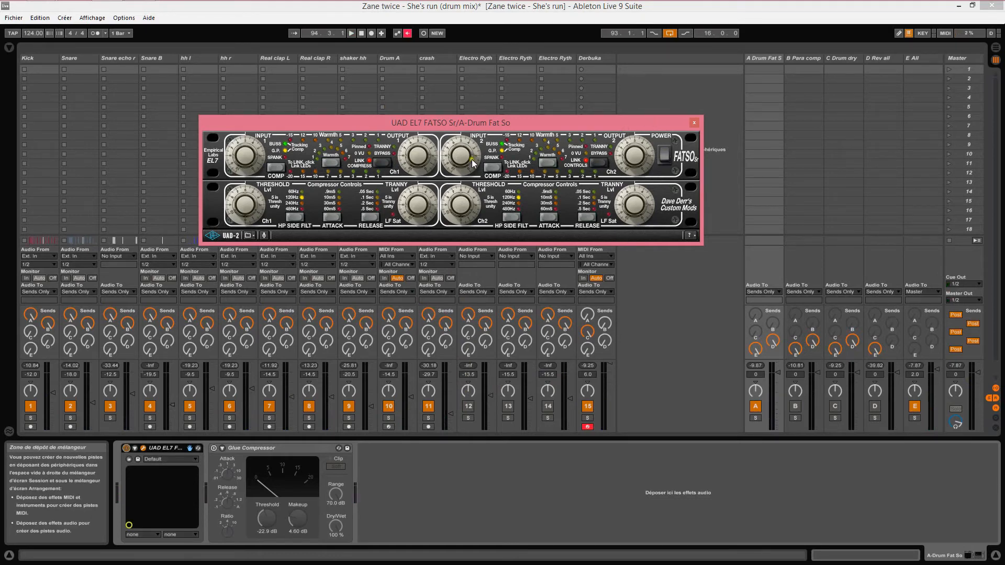
key("space")
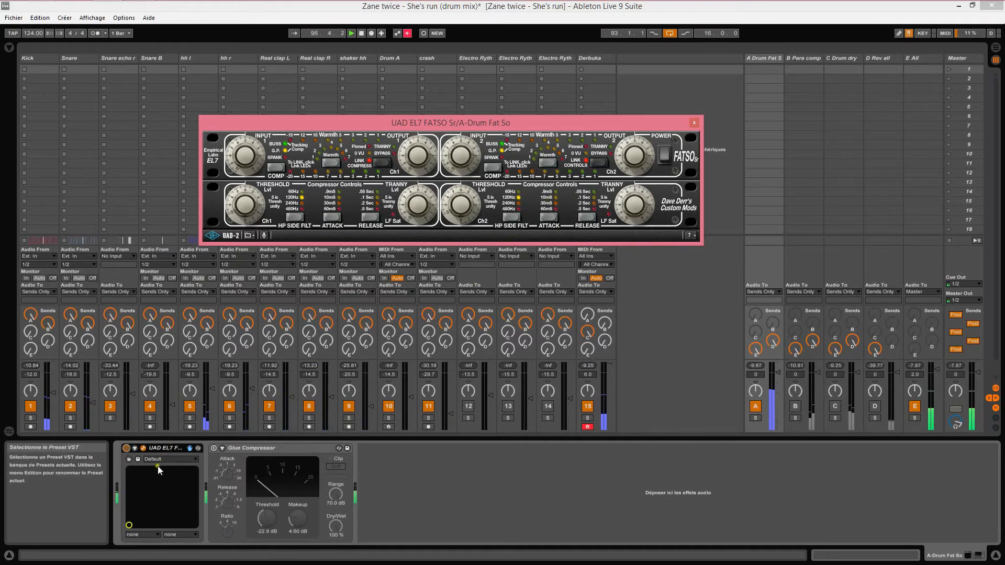
left_click(126, 449)
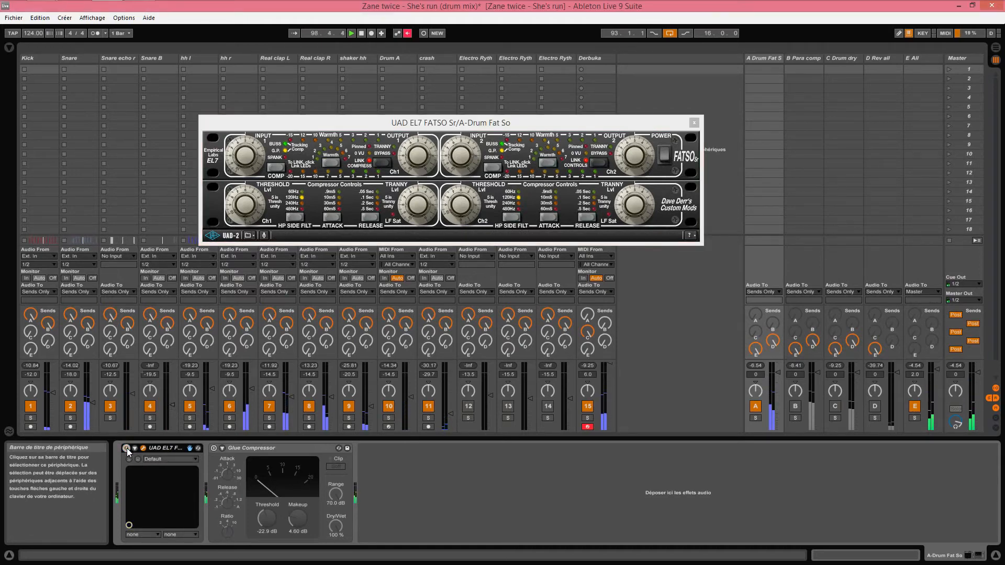
left_click(213, 448)
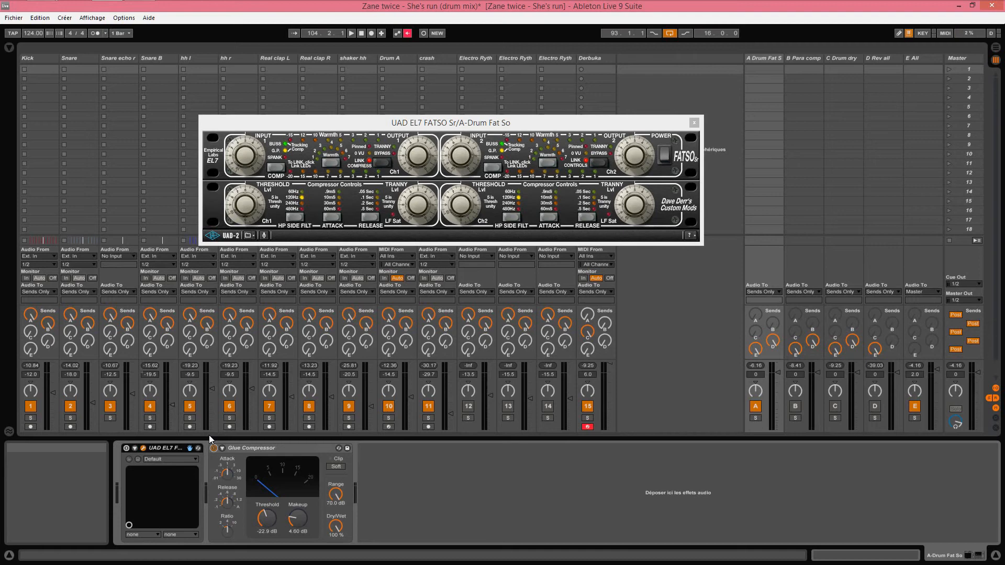
Step: Enable the UAD Fairchild on the B Para comp return and display its settings
left_click(801, 58)
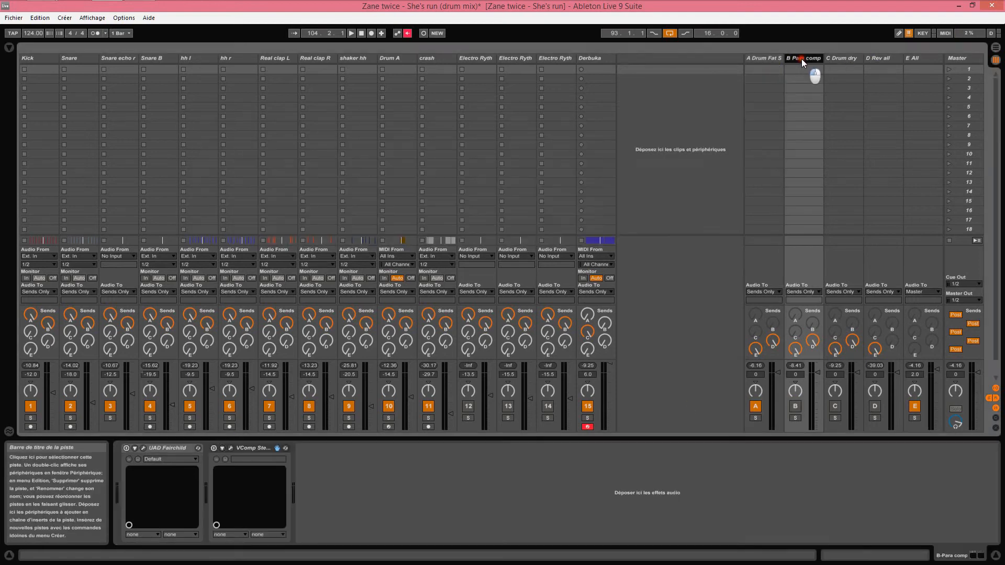
left_click(767, 59)
left_click(788, 136)
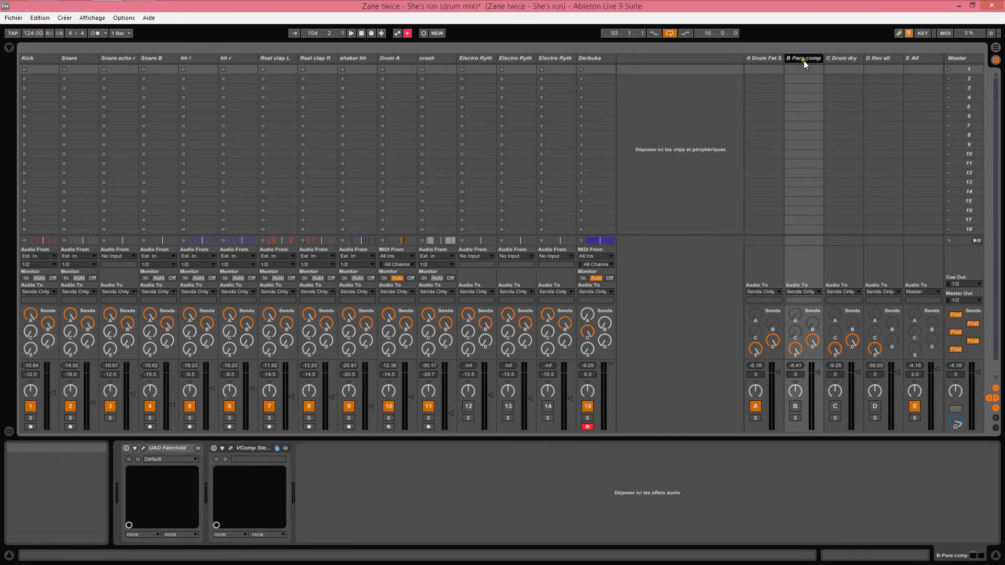
left_click(126, 448)
left_click(143, 449)
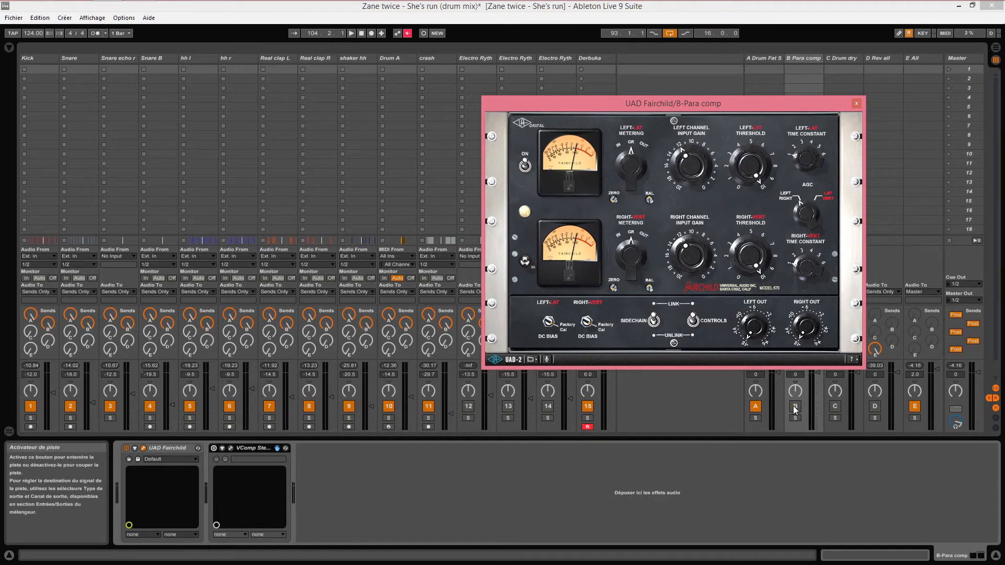
Step: Play the drums, activate the B Para comp return to hear the Fairchild, and close the plug-in window
key("space")
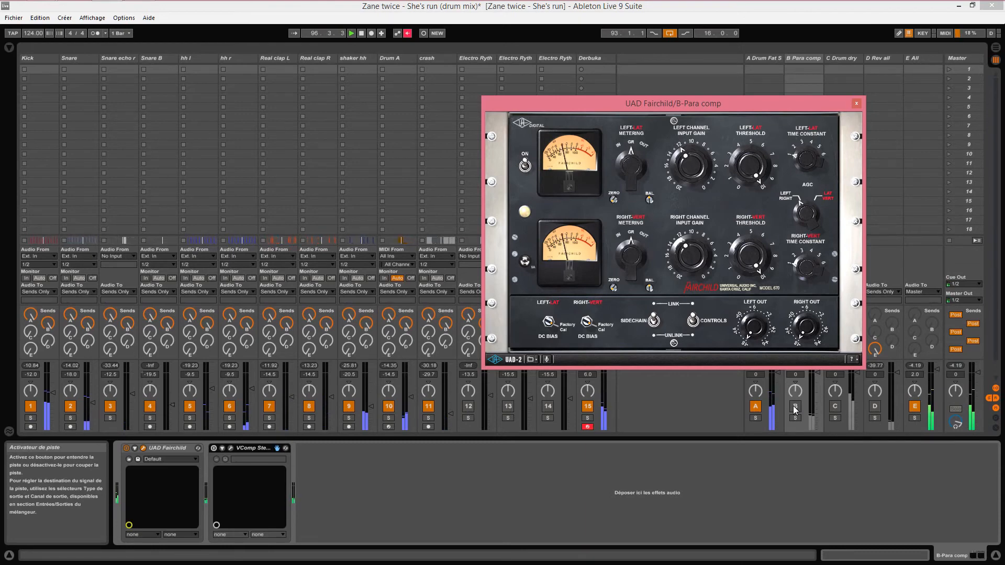
left_click(794, 407)
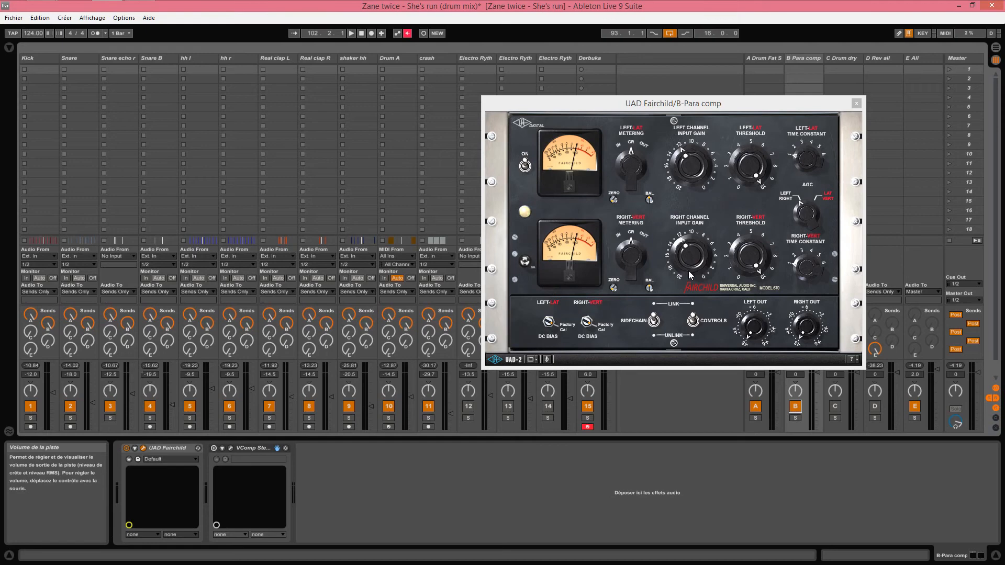
left_click(857, 104)
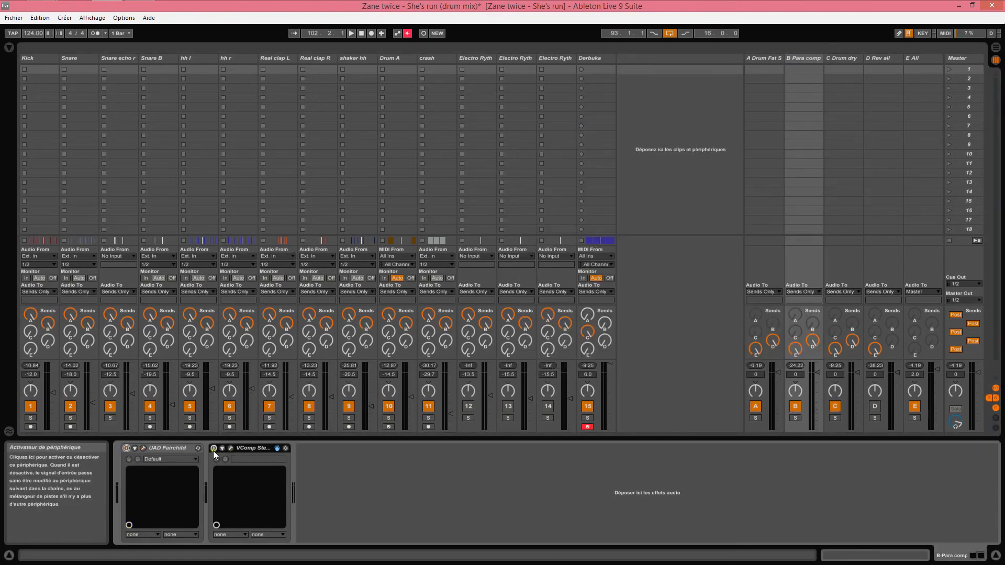
Step: Show the VComp Stereo on the B Para comp return and deactivate the C Drum dry return
left_click(236, 450)
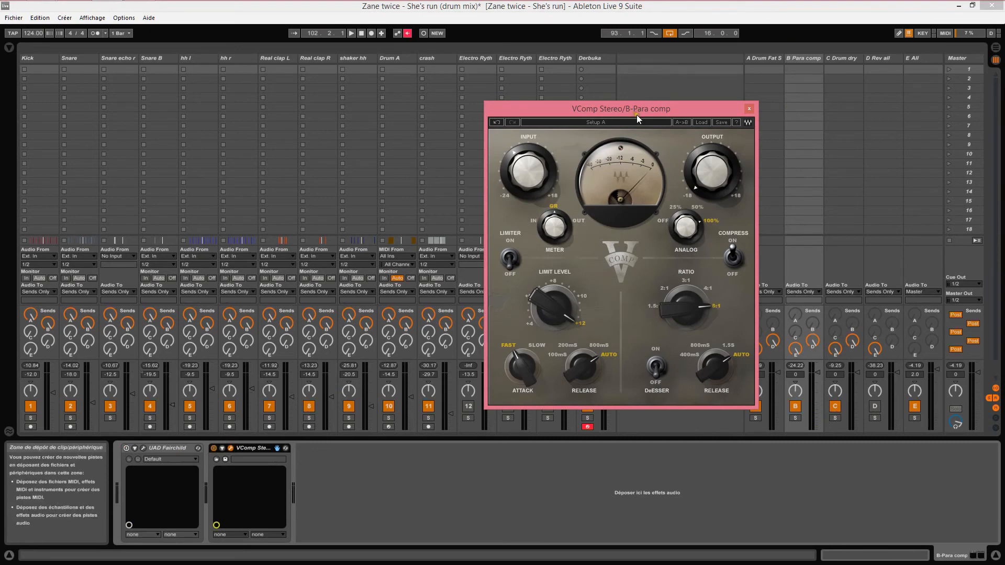
left_click_drag(636, 114, 606, 77)
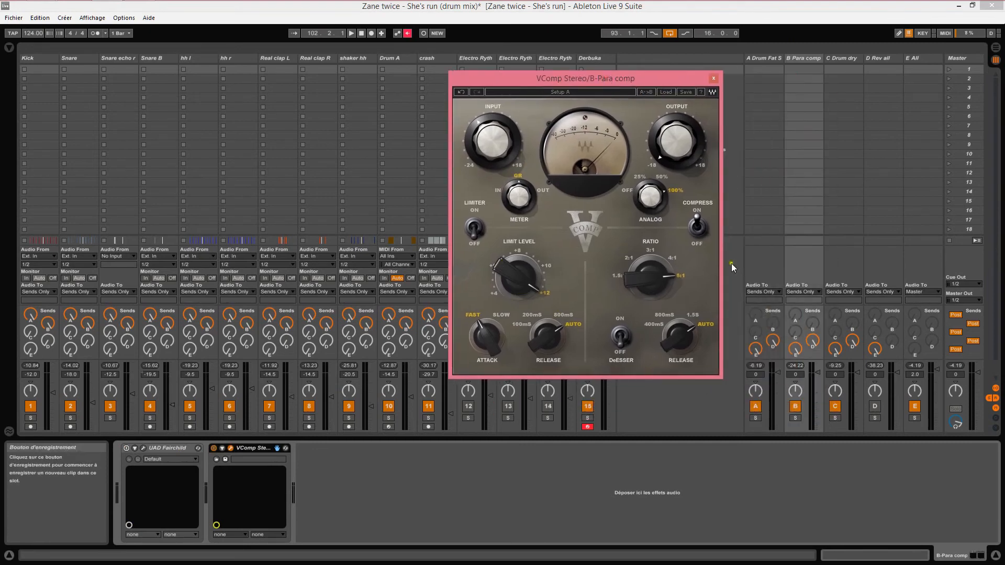
left_click(835, 406)
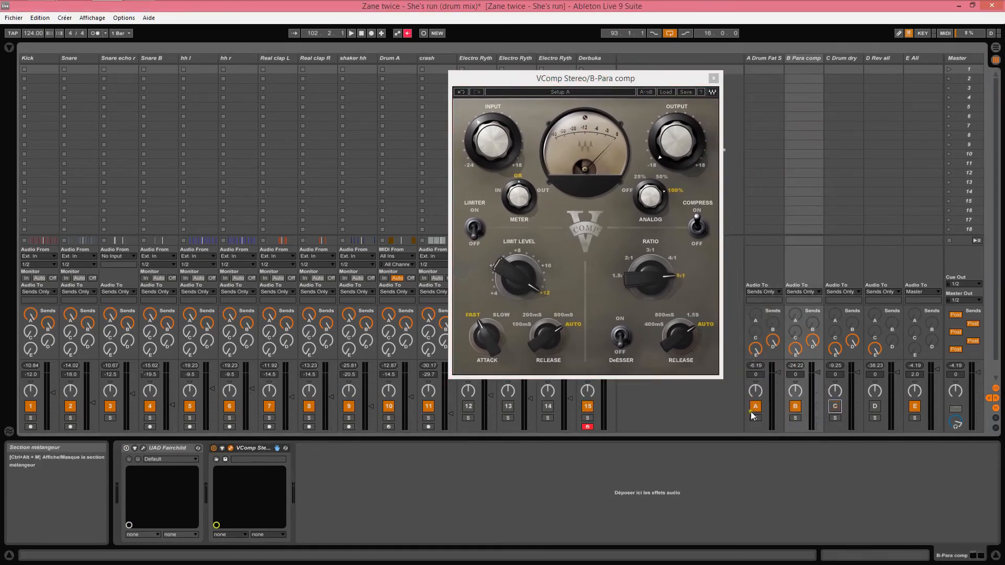
Step: Play the drums and compare them with the B Para comp return switched off and back on
key("space")
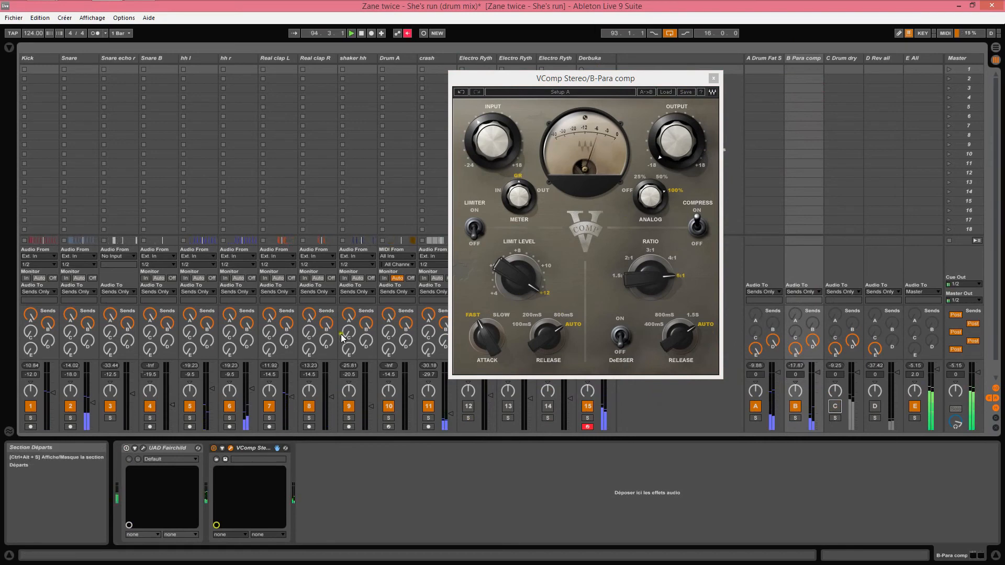
left_click(798, 410)
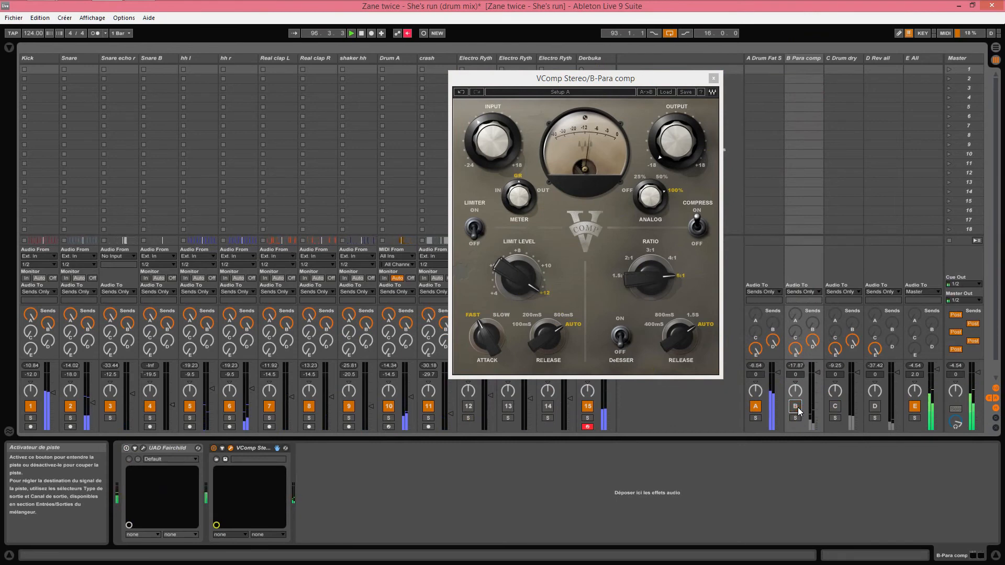
left_click(798, 409)
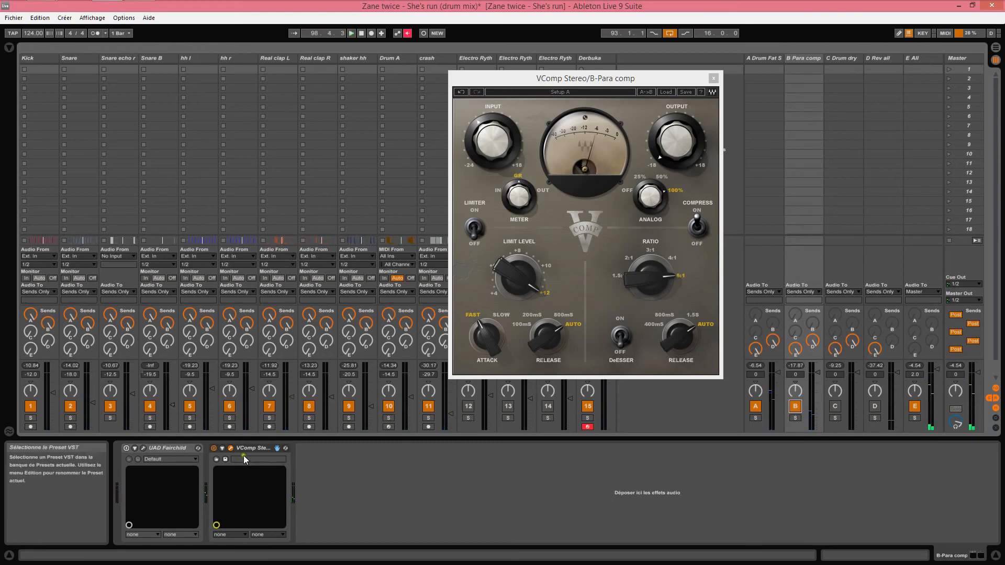
Step: Switch the B Para comp return from VComp to the UAD Fairchild, reactivate the C Drum dry return and play the drums
left_click(214, 448)
left_click(126, 449)
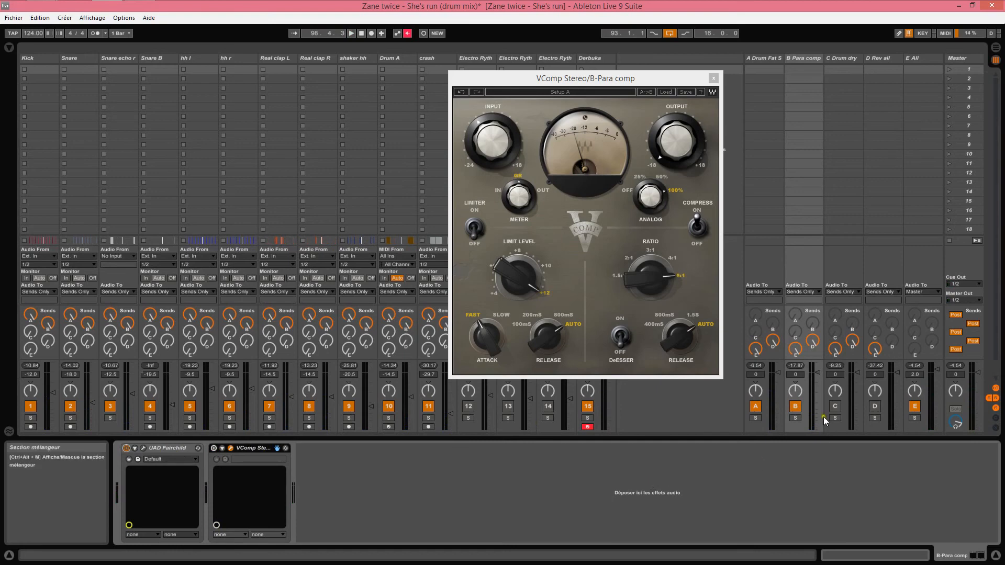
left_click(834, 409)
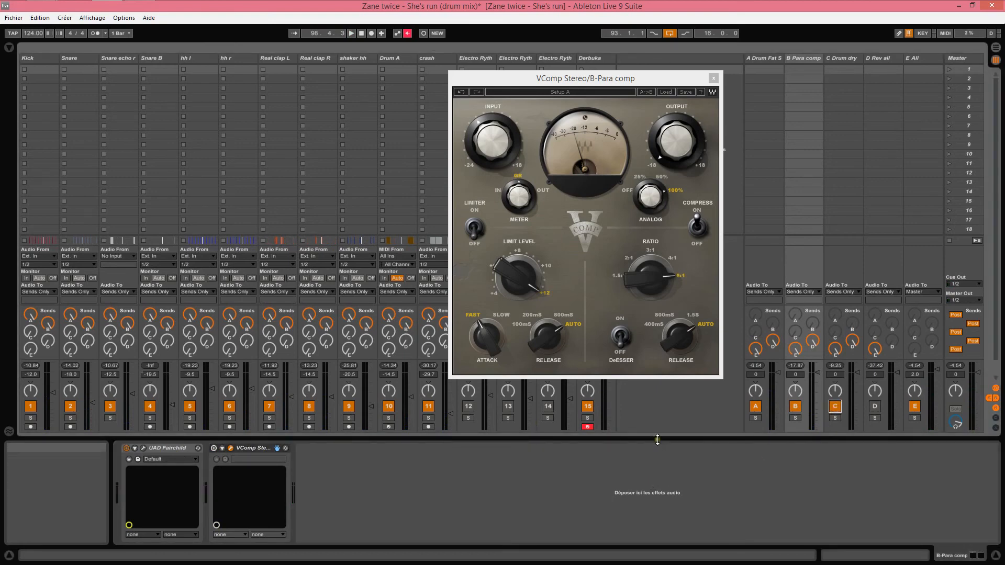
key("space")
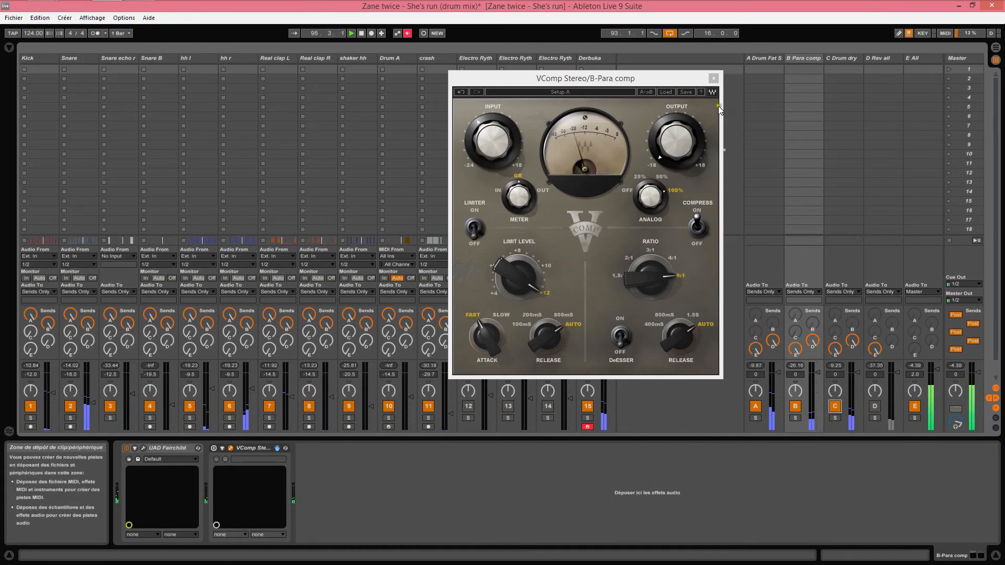
left_click(713, 78)
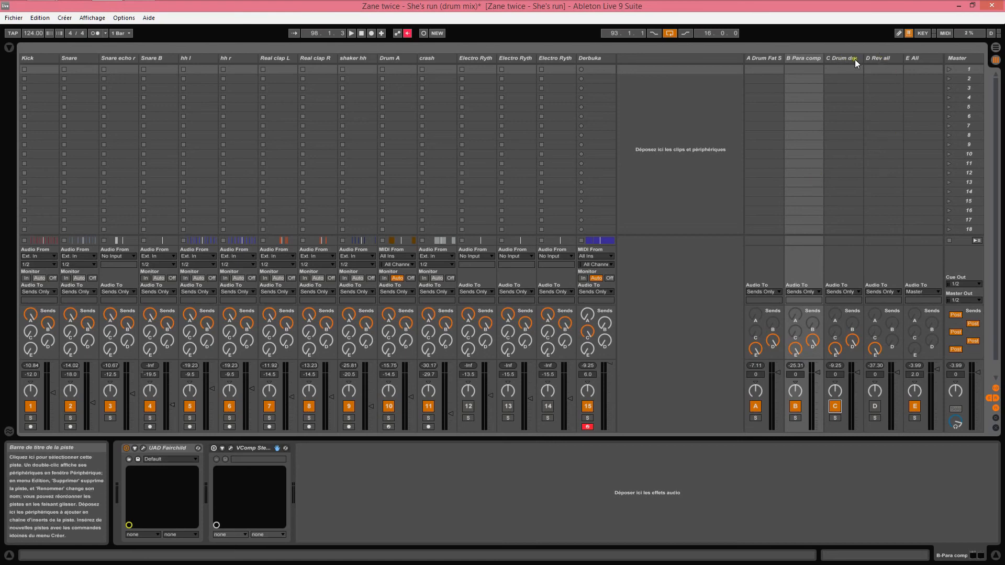
Step: Display the UAD RealVerb-Pro on the D Rev all return and activate that return while the drums play
left_click(876, 59)
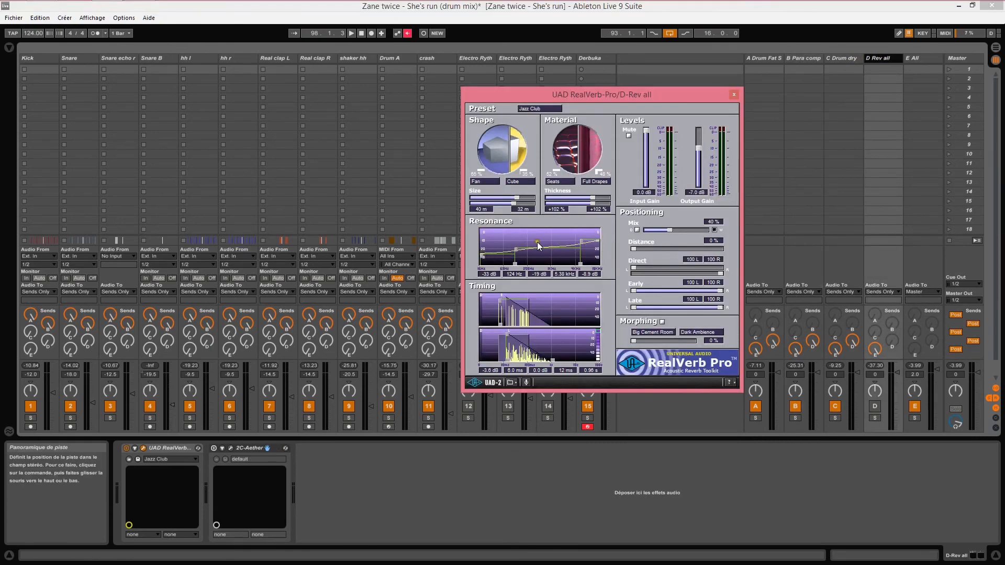
left_click(725, 88)
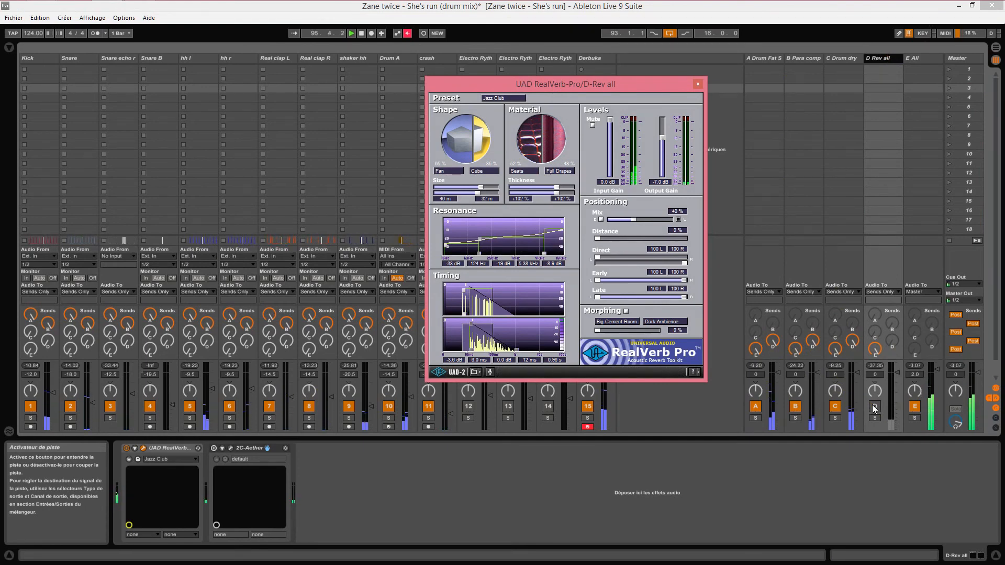
left_click(874, 407)
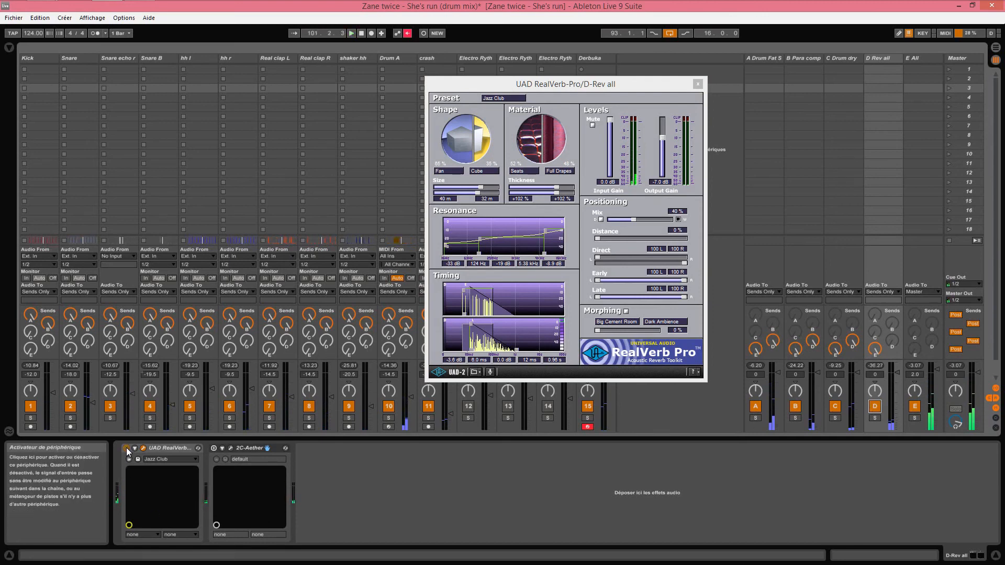
Step: Disable the RealVerb-Pro and enable 2C-Aether on the D Rev all return, then restart playback of the drums
left_click(213, 448)
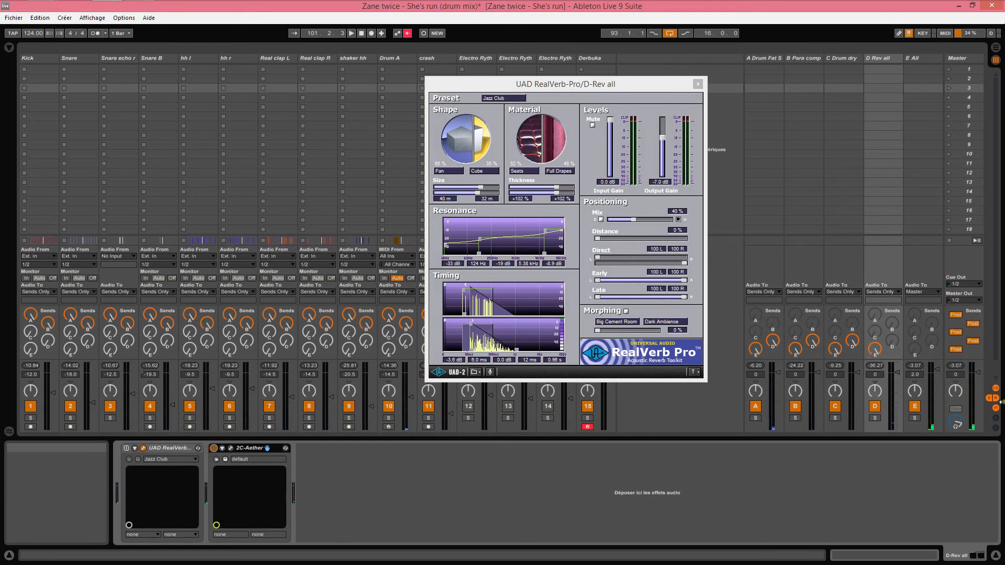
left_click(876, 406)
left_click(875, 406)
key("space")
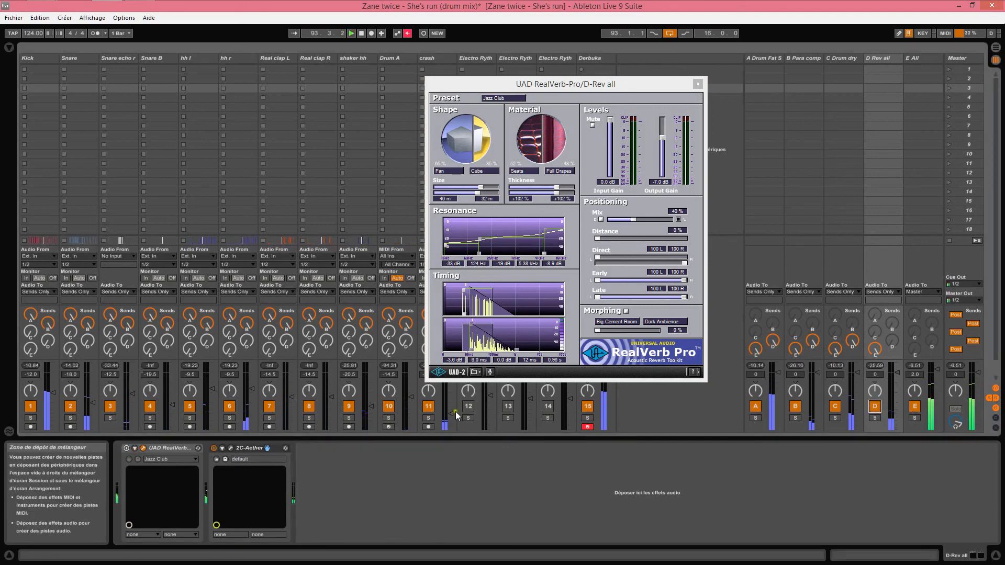
Step: Show the 2C-Aether settings and compare the drums with the D Rev all return off and on, closing the plug-in windows
left_click(230, 448)
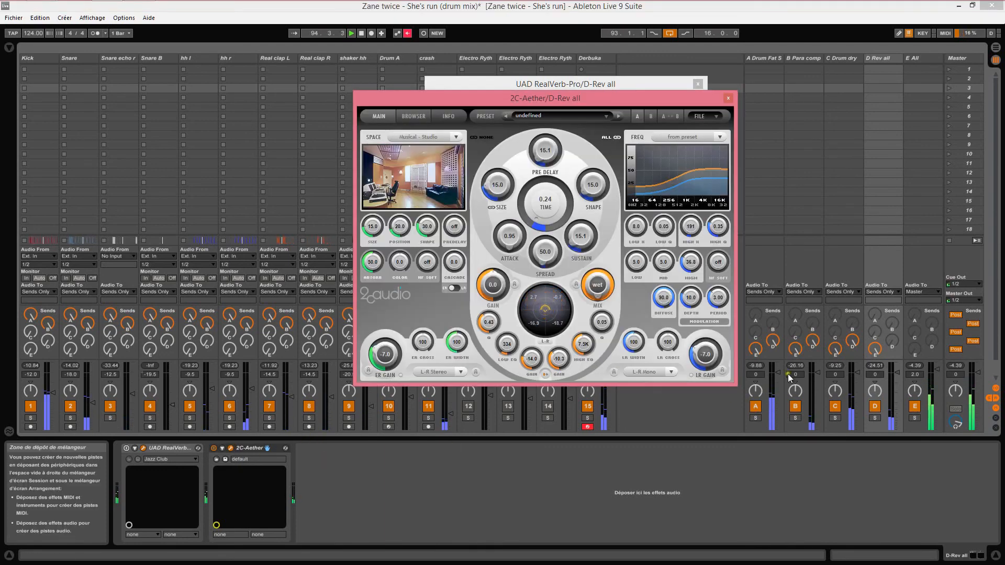
left_click(874, 407)
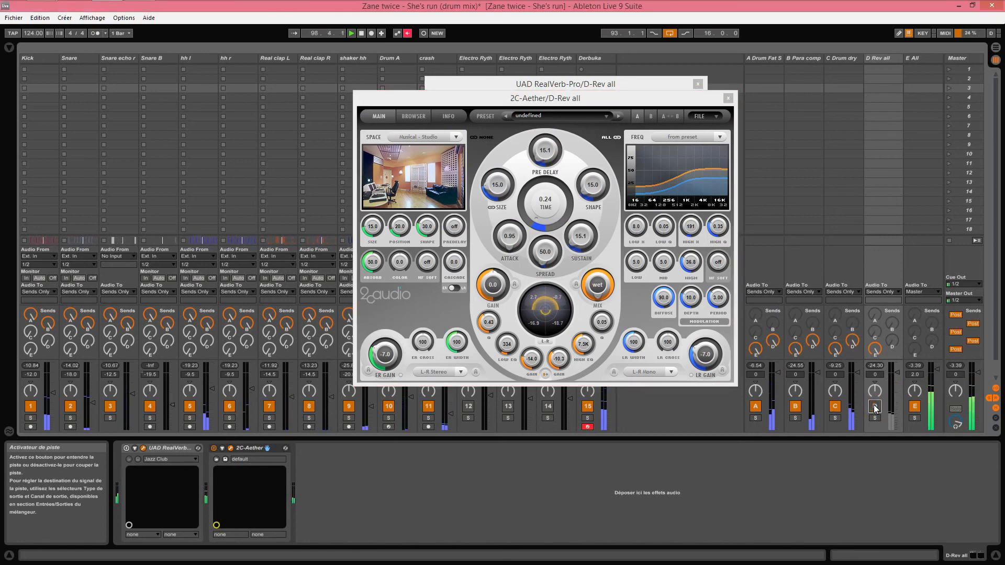
left_click(874, 406)
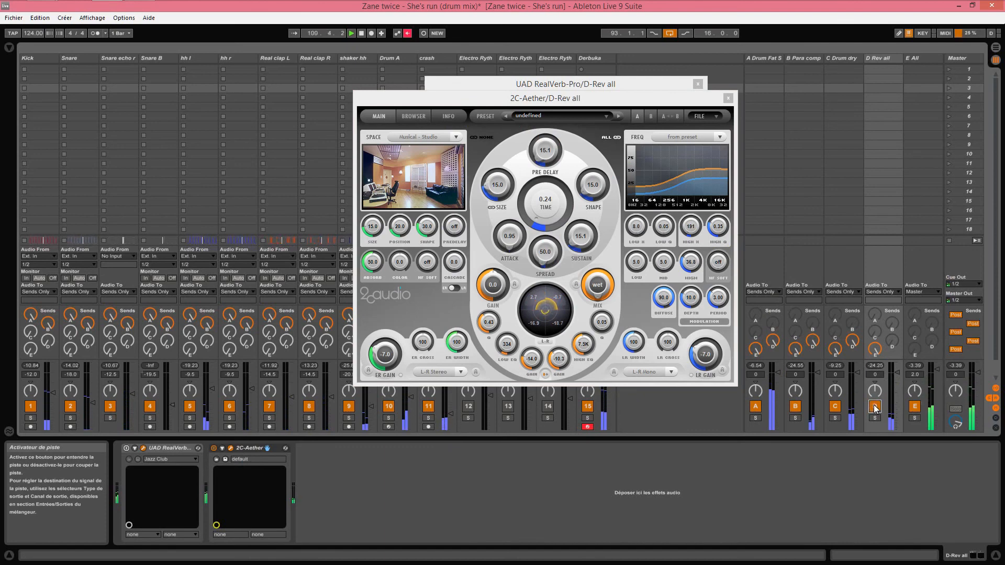
left_click(728, 99)
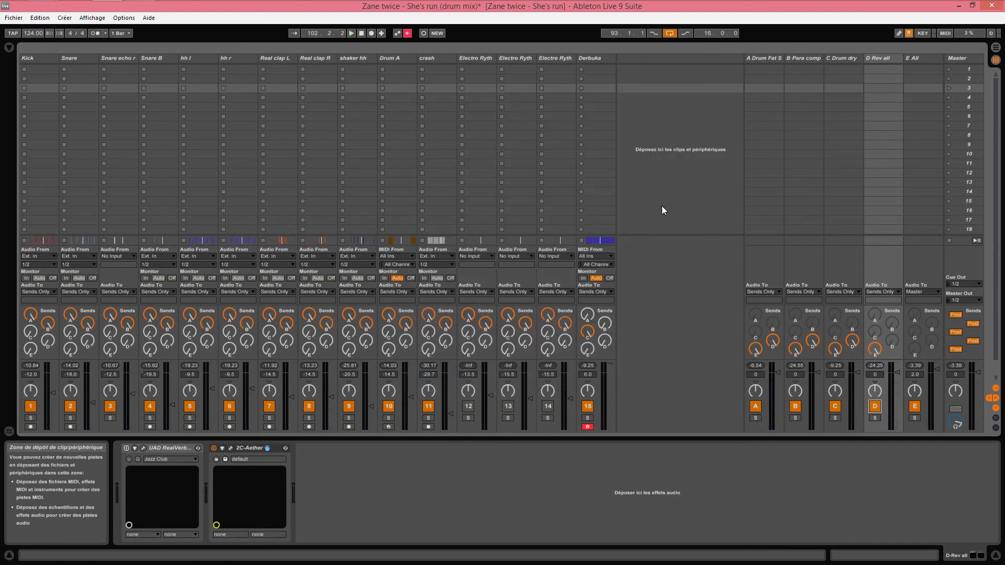